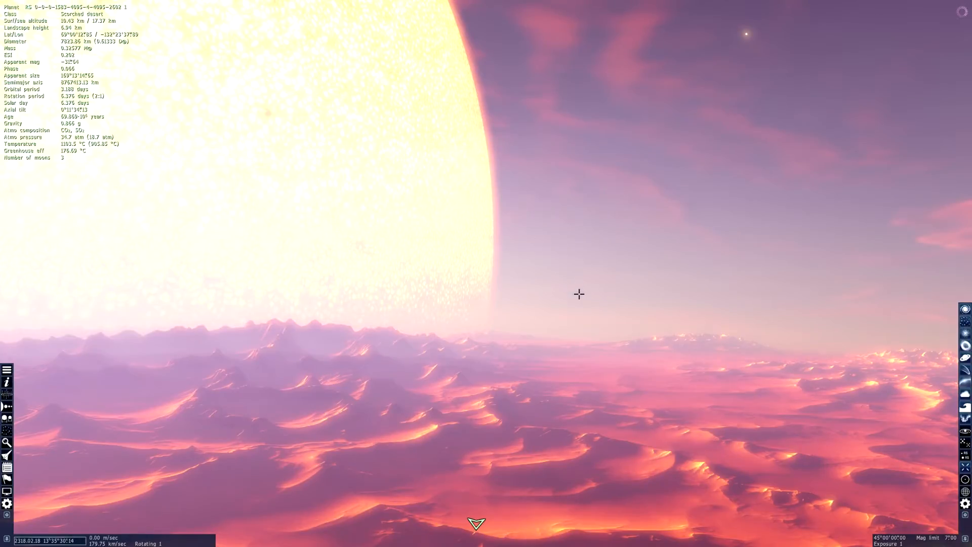
Look up from the dunes toward the huge star above the scorched desert planet.
mouse_move(477, 522)
mouse_down()
mouse_move(388, 518)
mouse_move(549, 520)
mouse_up()
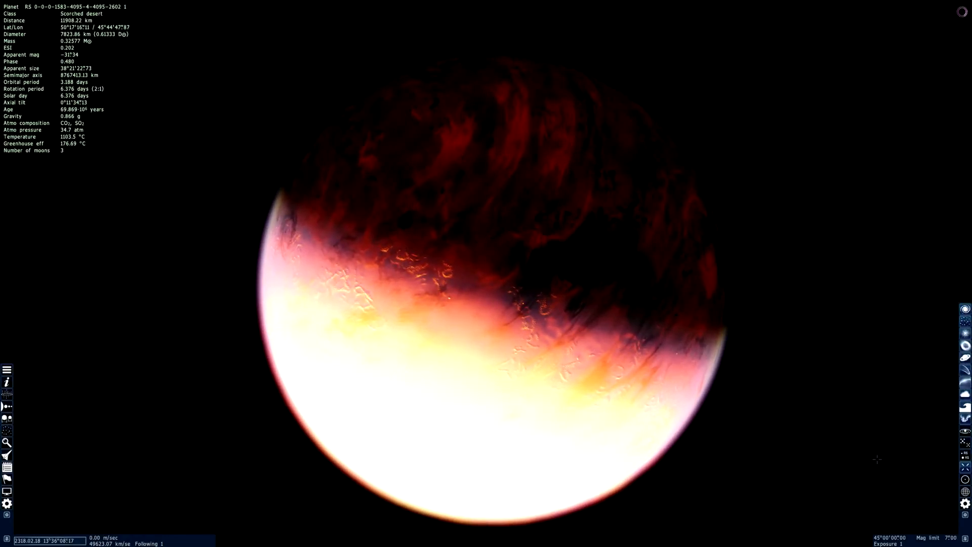
Fly away from the desert planet, target the warm terra planet 5.29 AU away, and show the system's planet list.
key(s)
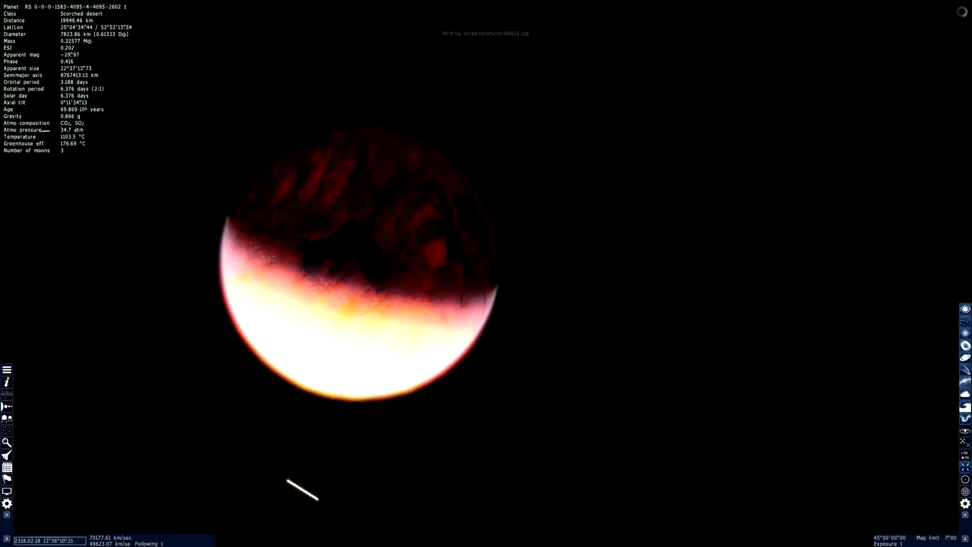
click(252, 129)
key(s)
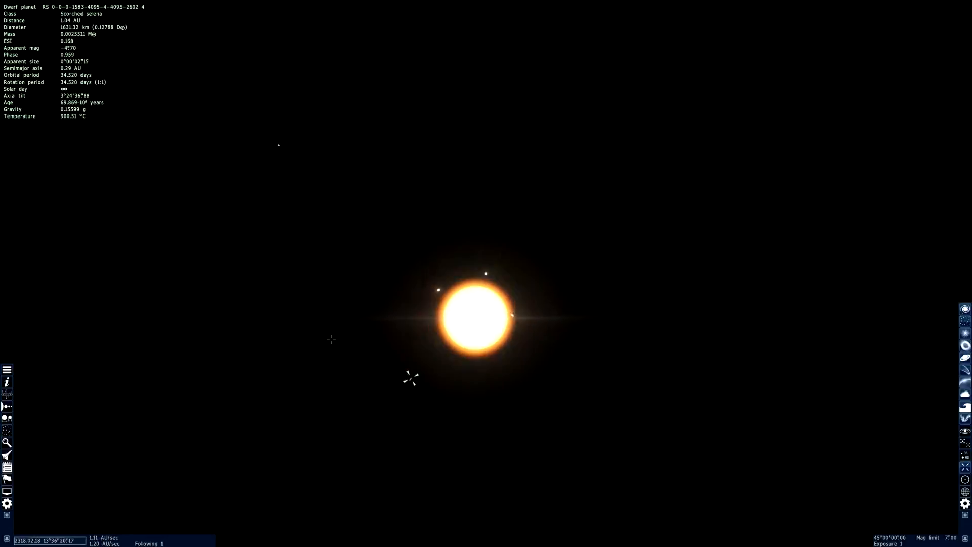
scroll(411, 378, up, 3)
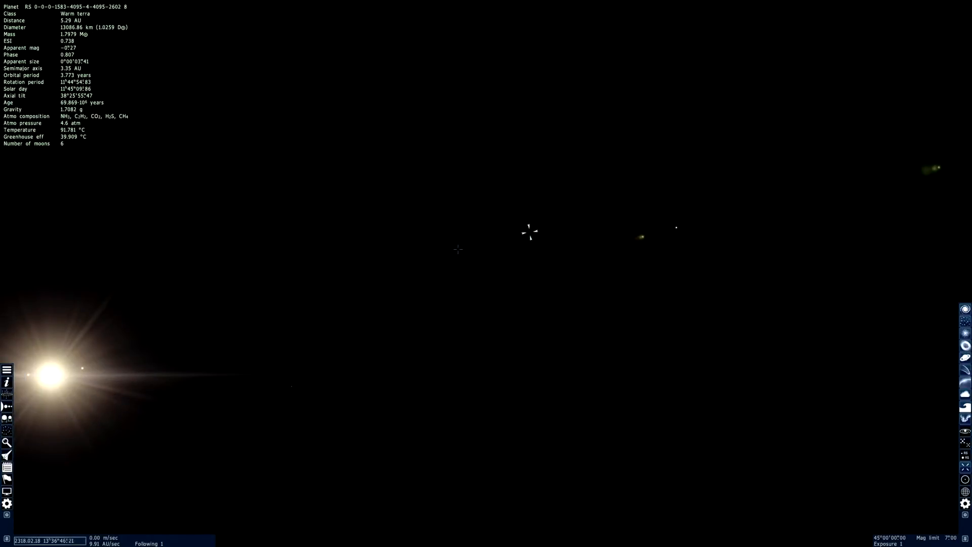
key(F2)
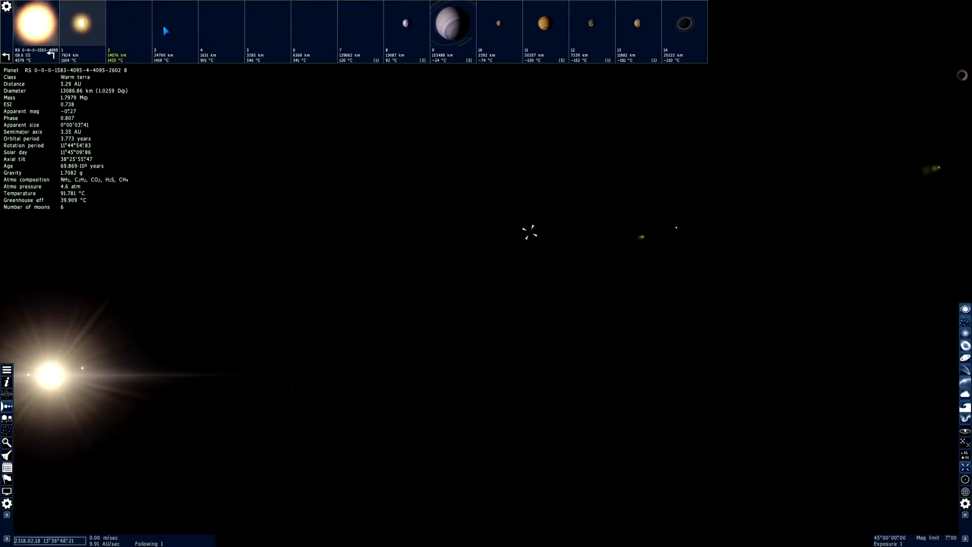
click(165, 30)
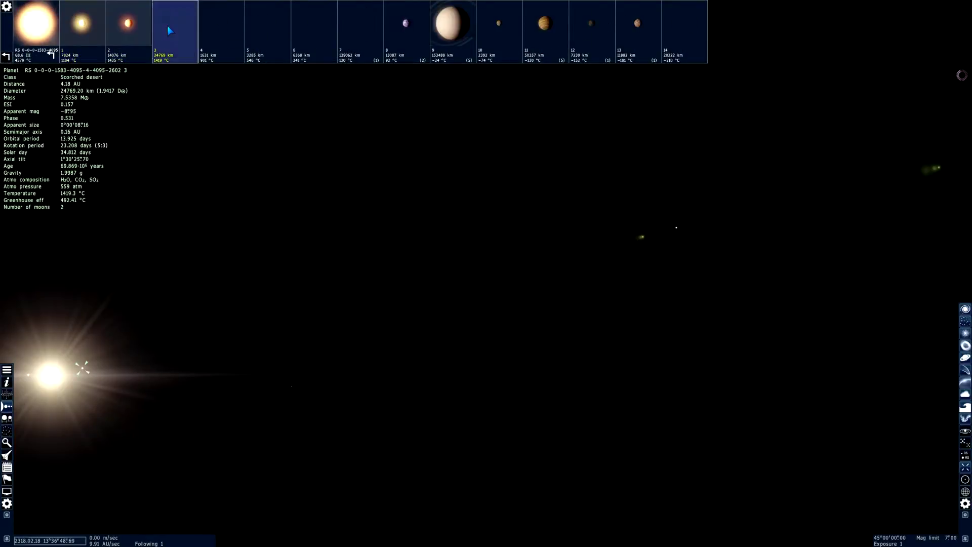
click(345, 27)
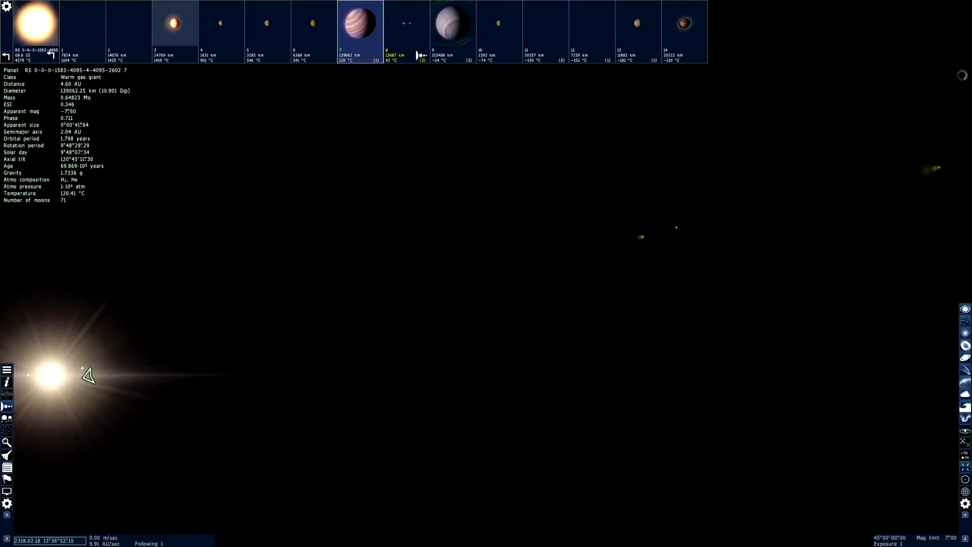
key(Right)
key(Right)
key(Right)
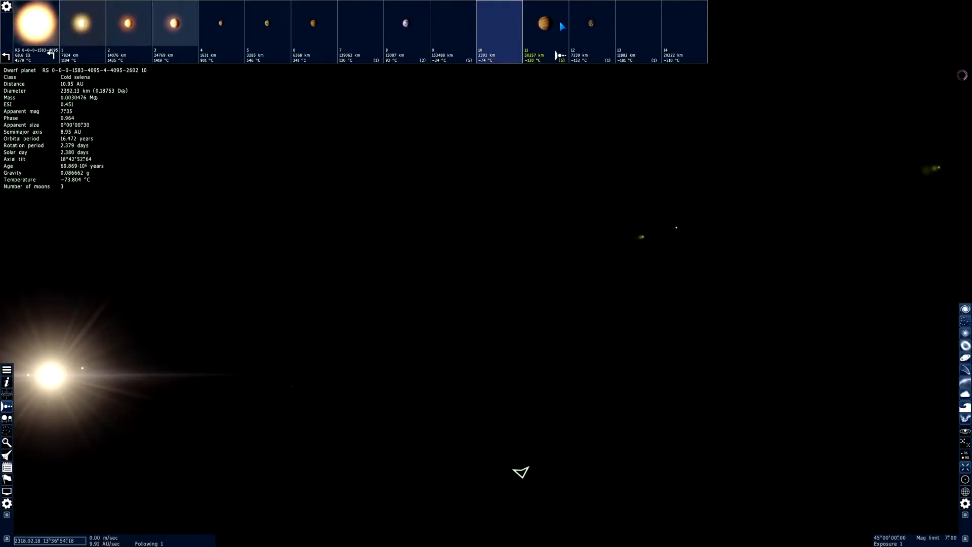
key(Right)
key(Right)
key(Right)
key(Right)
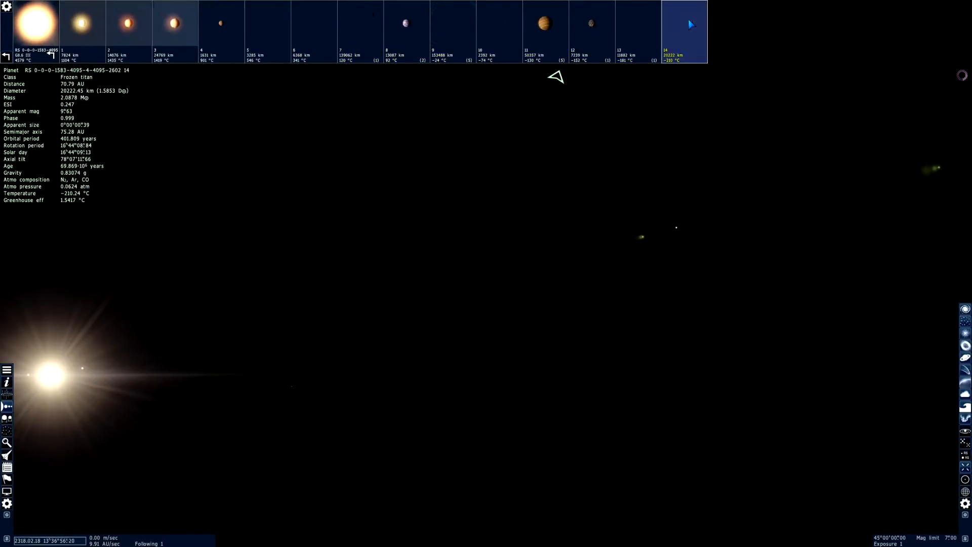
key(Left)
key(Left)
key(Left)
key(Left)
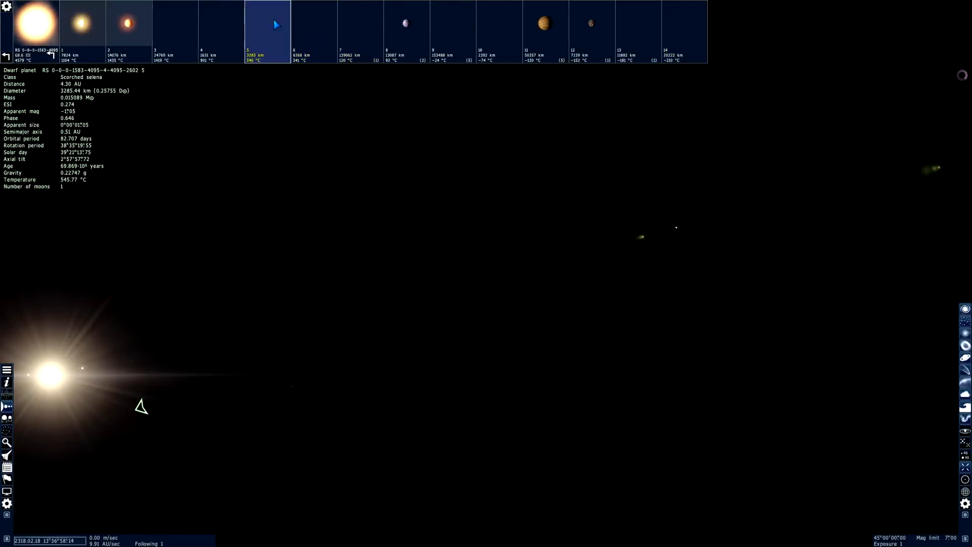
key(Left)
key(Left)
key(Left)
key(Left)
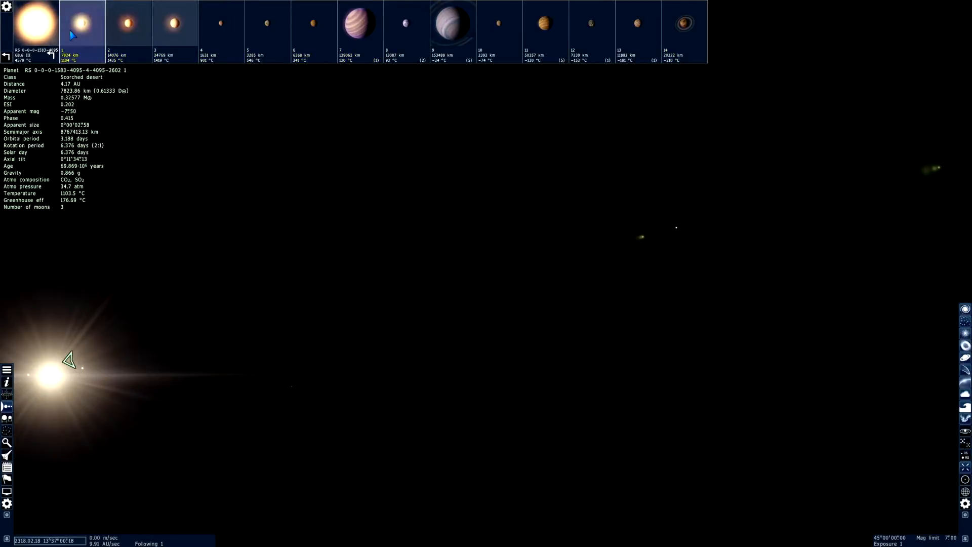
key(Right)
key(Right)
key(Right)
key(Right)
key(Right)
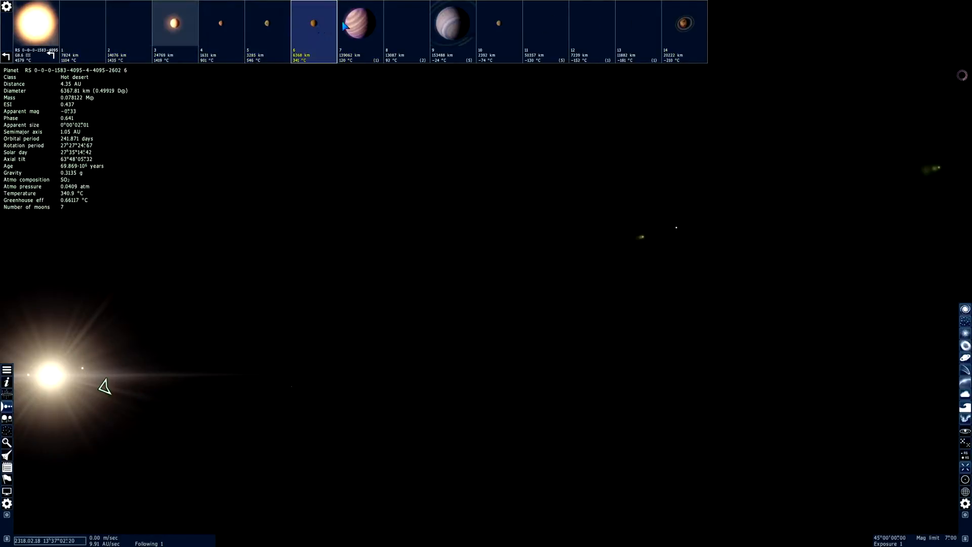
key(Right)
key(Right)
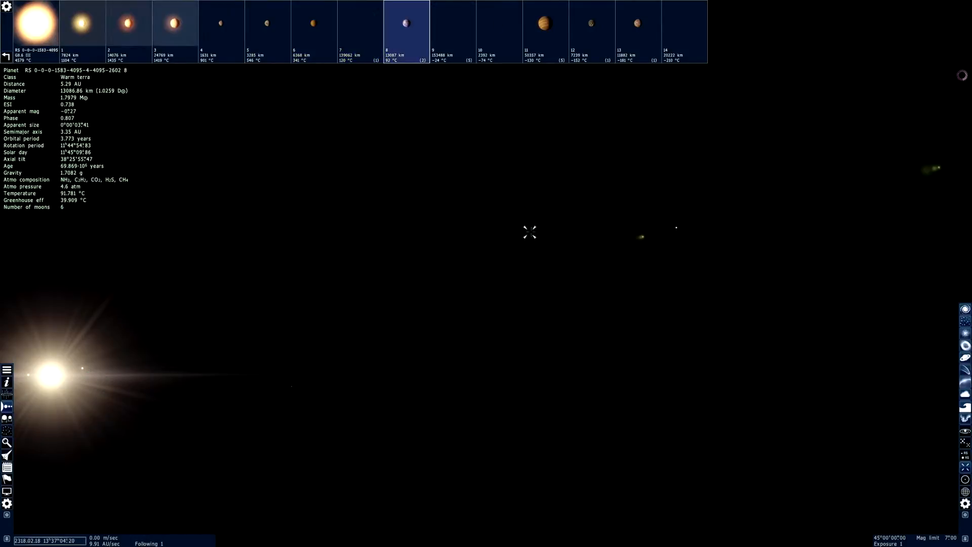
key(Return)
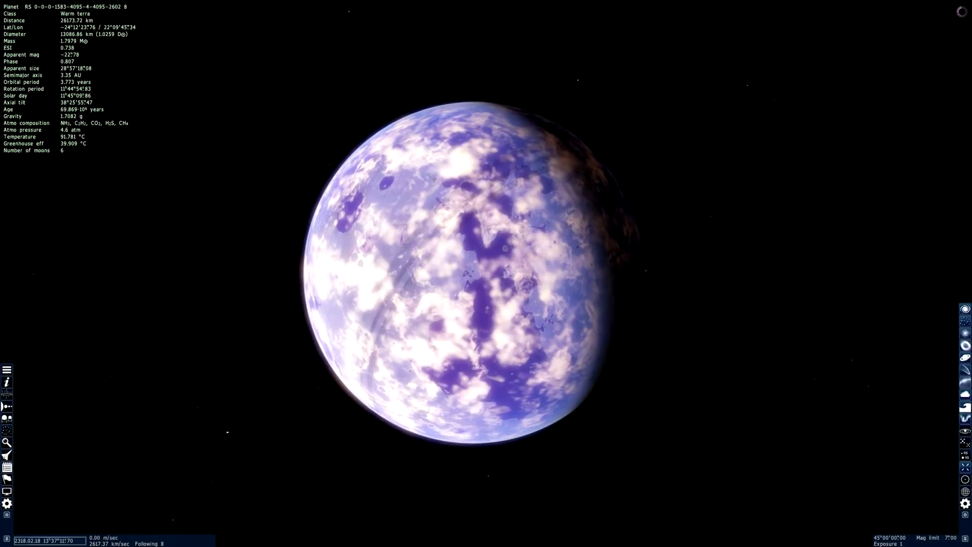
Orbit the warm terra planet to its sunlit side, then face its warm selena moon.
mouse_move(565, 223)
mouse_down()
mouse_move(487, 288)
mouse_move(426, 227)
mouse_up()
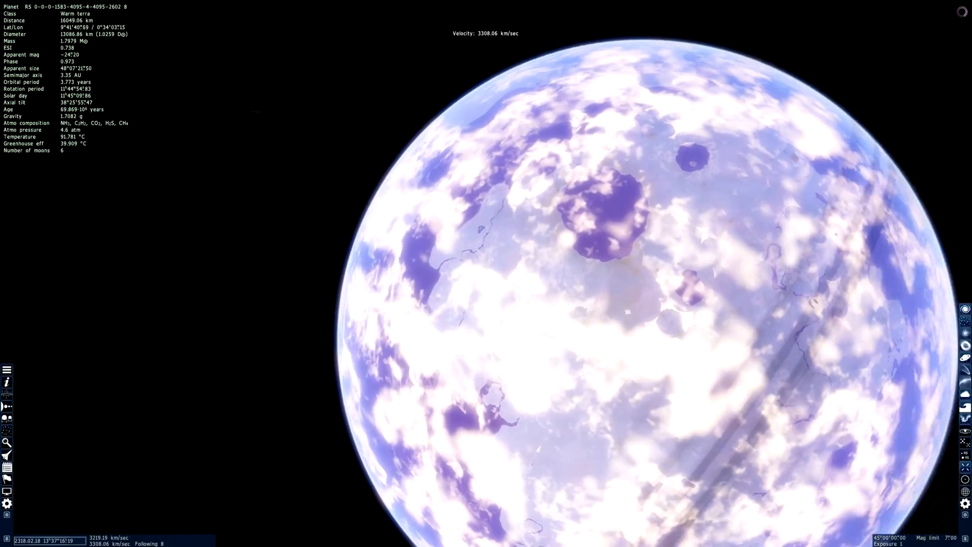
drag(486, 289, 684, 289)
scroll(486, 274, down, 8)
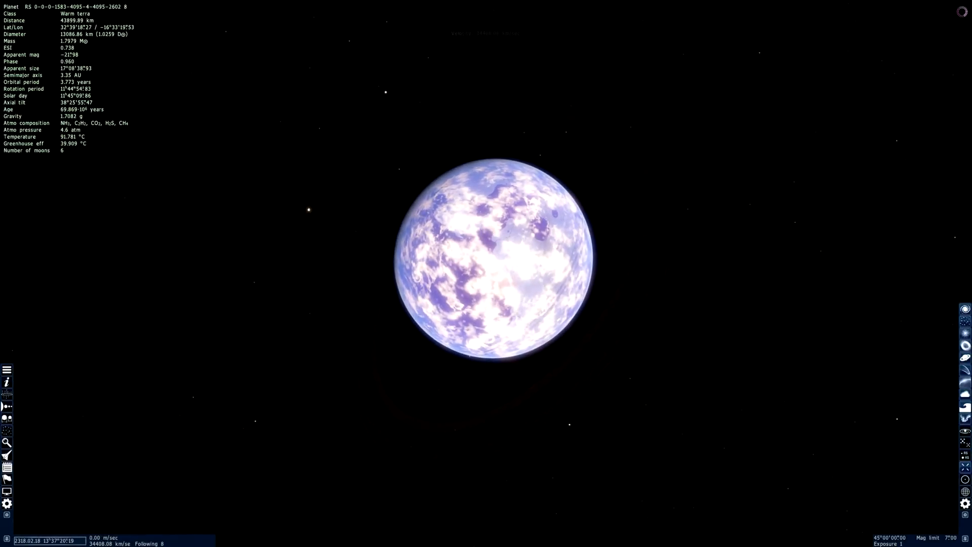
drag(486, 273, 380, 252)
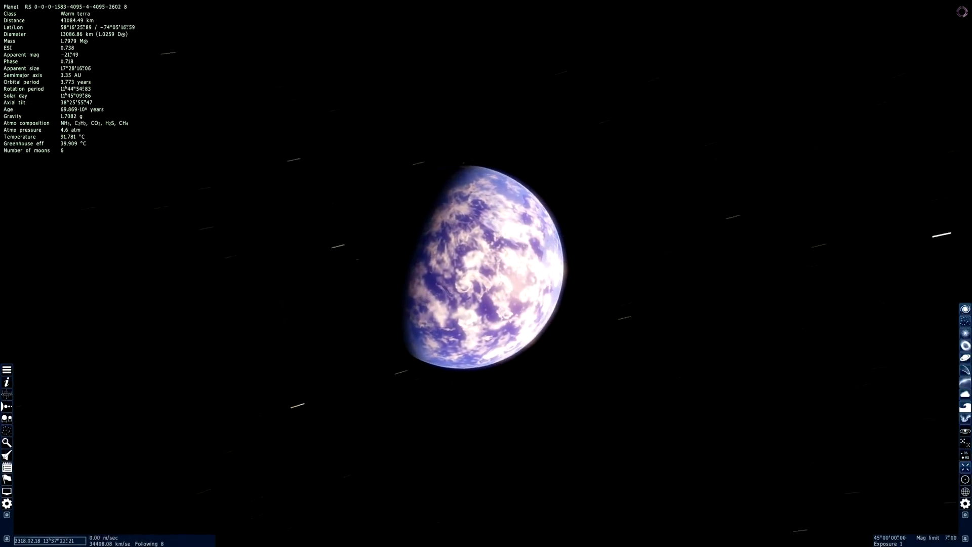
drag(487, 274, 532, 381)
scroll(487, 274, down, 5)
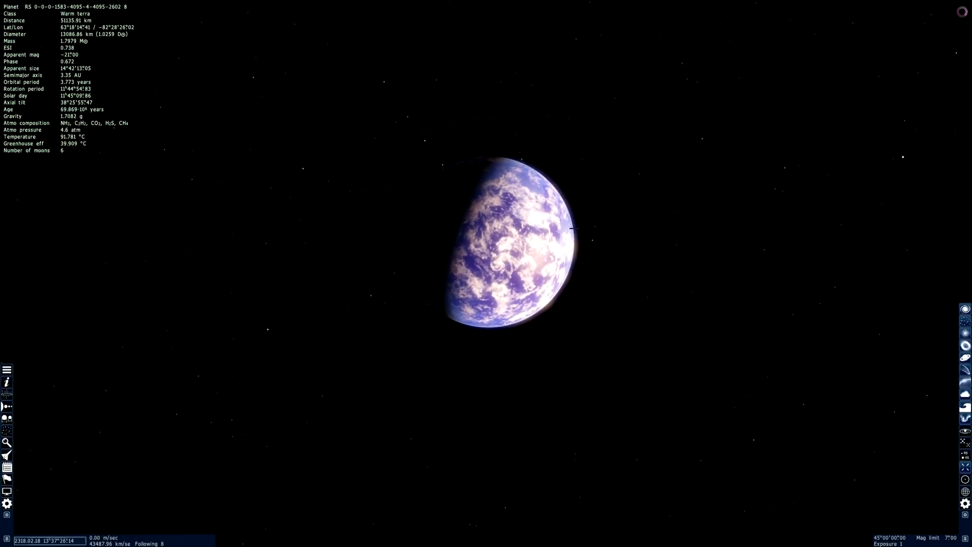
drag(501, 251, 342, 510)
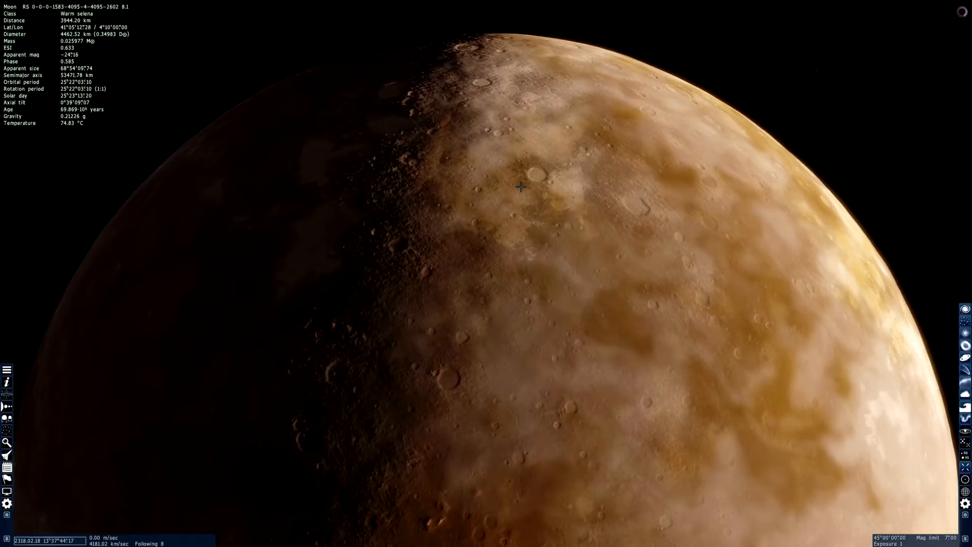
scroll(520, 186, up, 3)
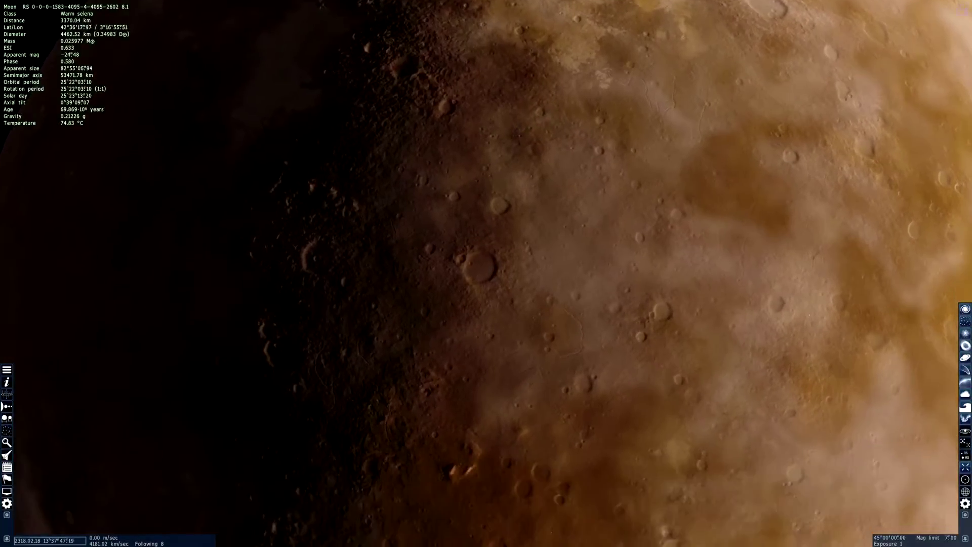
scroll(535, 243, up, 3)
scroll(535, 242, up, 5)
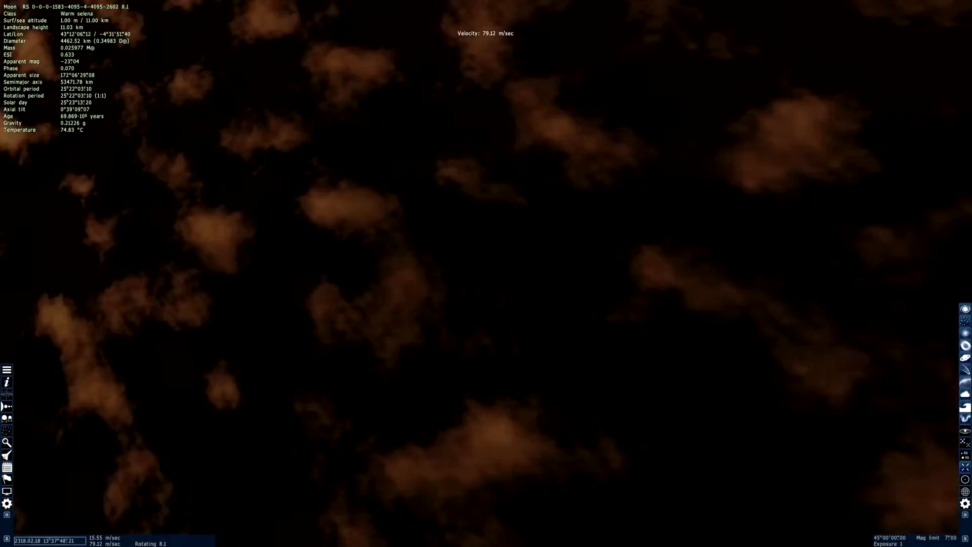
scroll(486, 274, down, 5)
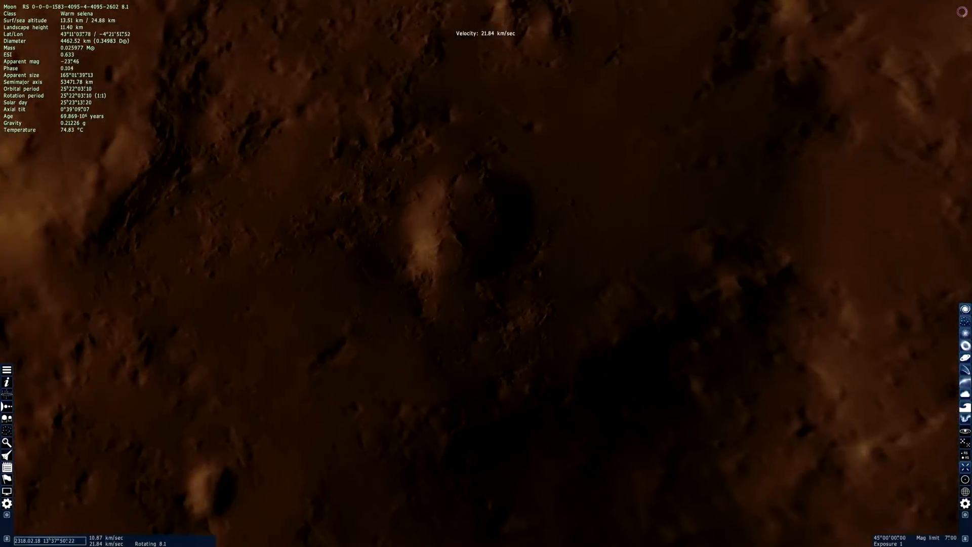
scroll(486, 274, down, 5)
scroll(486, 274, down, 5)
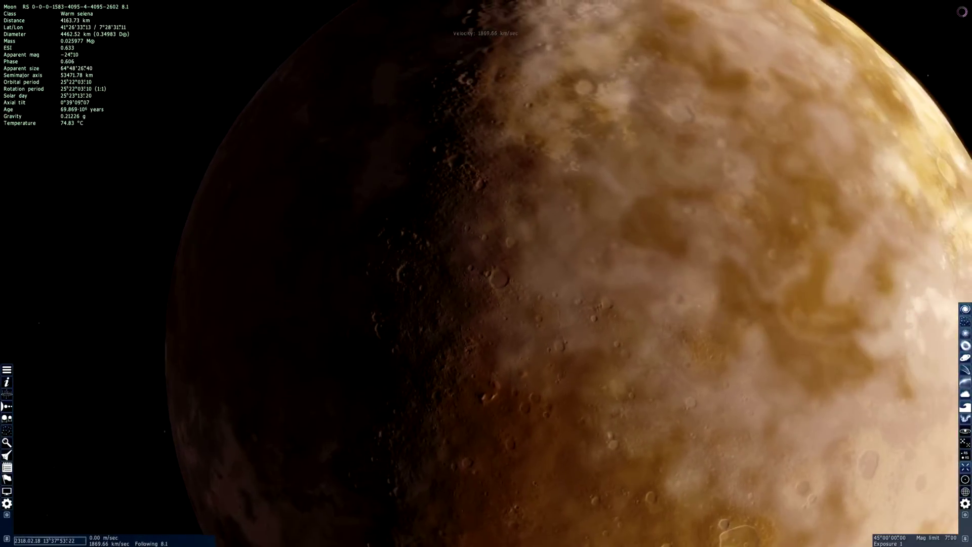
scroll(486, 273, up, 3)
scroll(487, 274, up, 3)
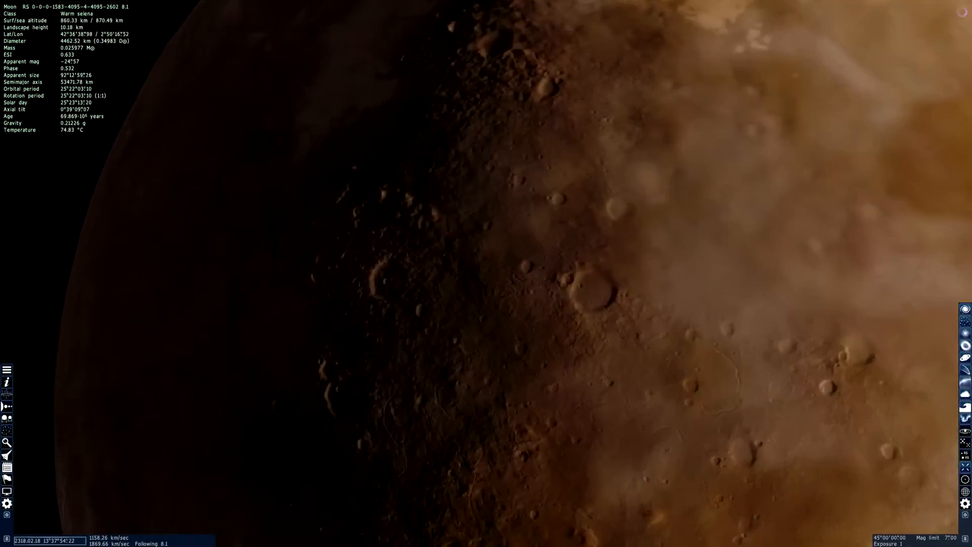
scroll(486, 274, up, 3)
scroll(487, 273, up, 3)
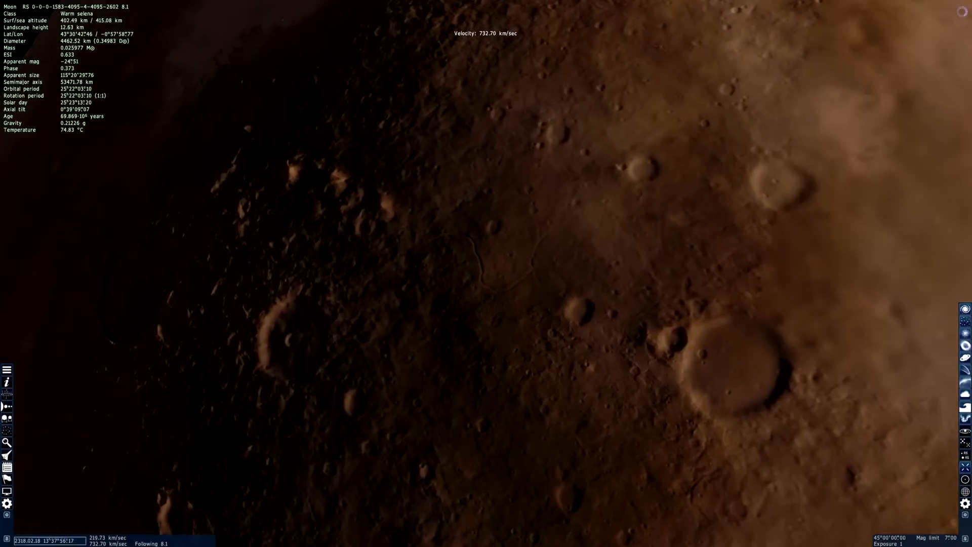
scroll(487, 273, up, 3)
scroll(485, 273, up, 3)
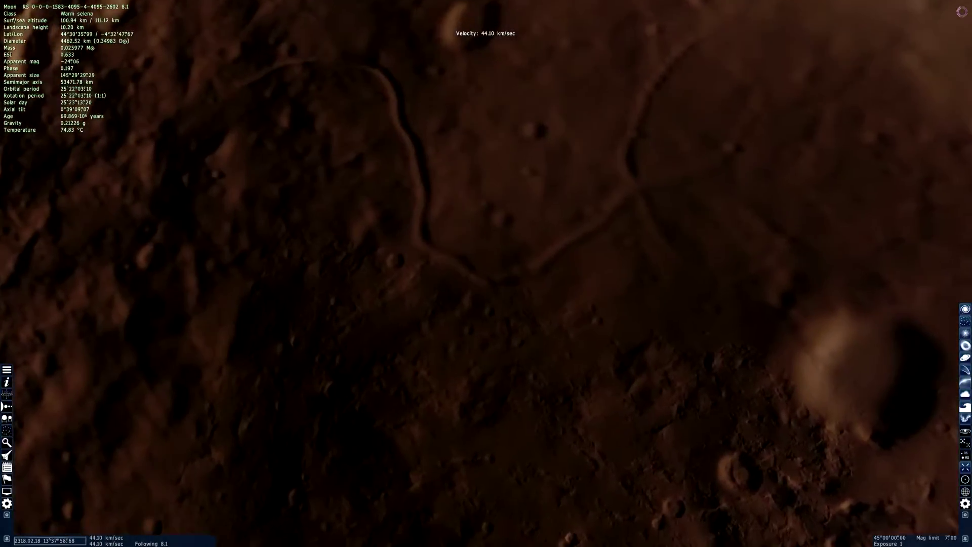
scroll(487, 273, up, 3)
scroll(486, 273, up, 3)
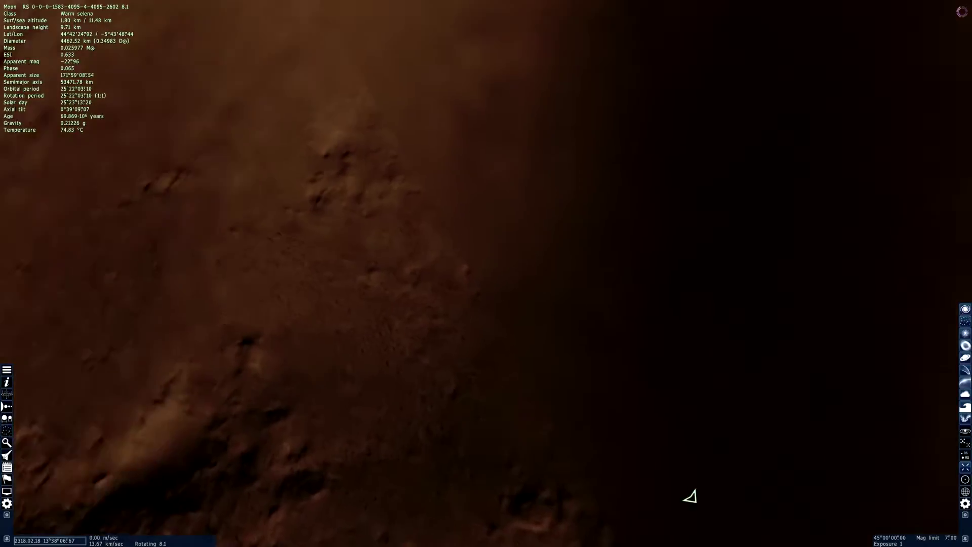
Skim low over the moon's cratered surface and tilt up to show the horizon and star.
mouse_move(684, 493)
mouse_down()
mouse_move(443, 523)
mouse_move(228, 524)
mouse_move(545, 521)
mouse_up()
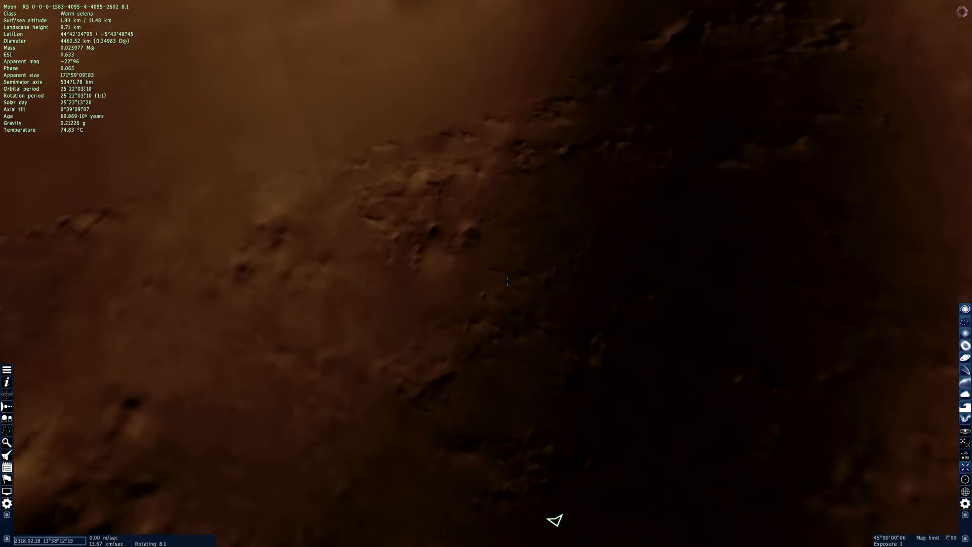
key(w)
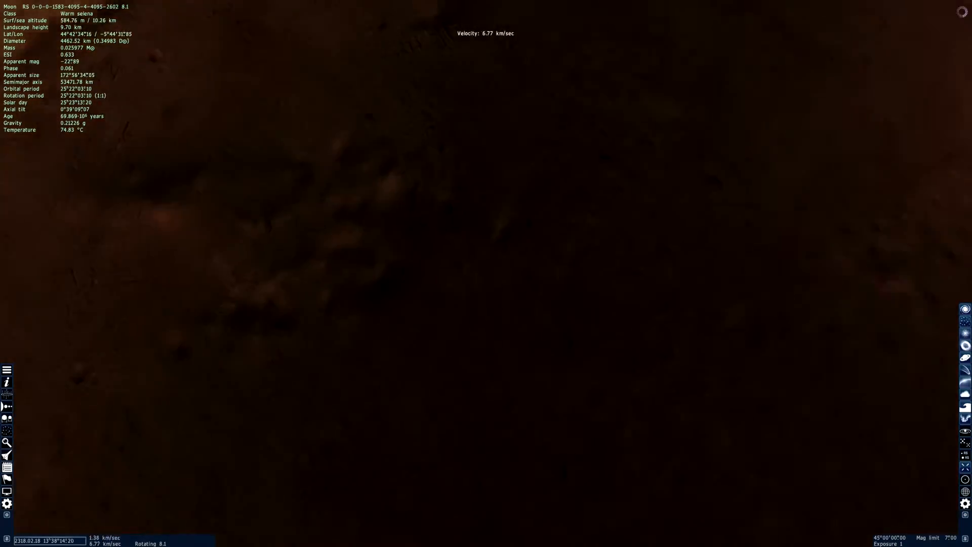
key(w)
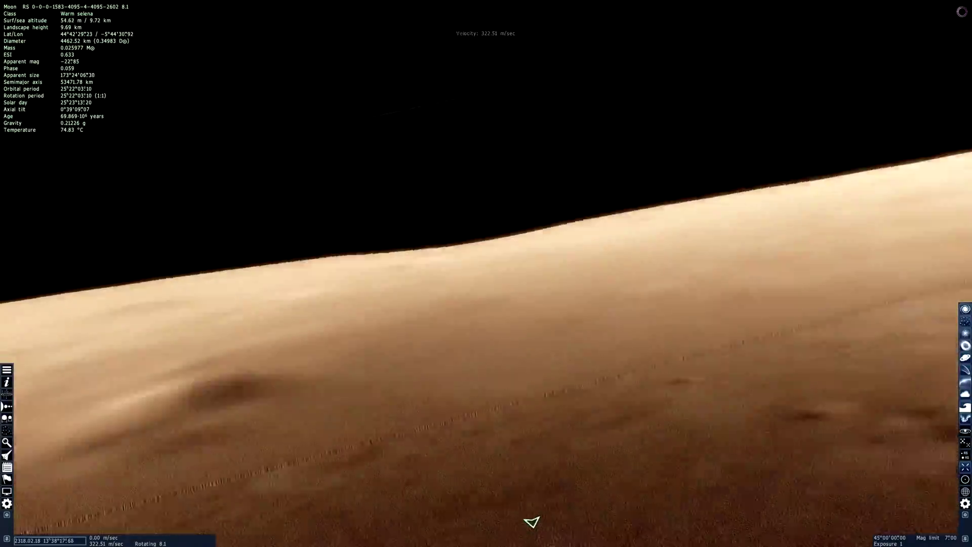
drag(515, 522, 539, 521)
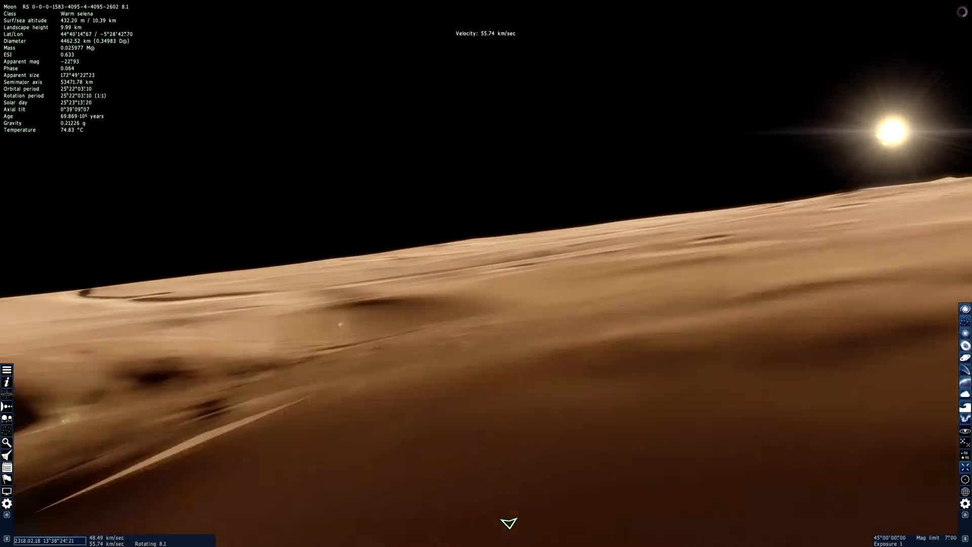
Sweep across the ridged terrain toward the rising sun, then climb about 2 km above the highlands.
key(s)
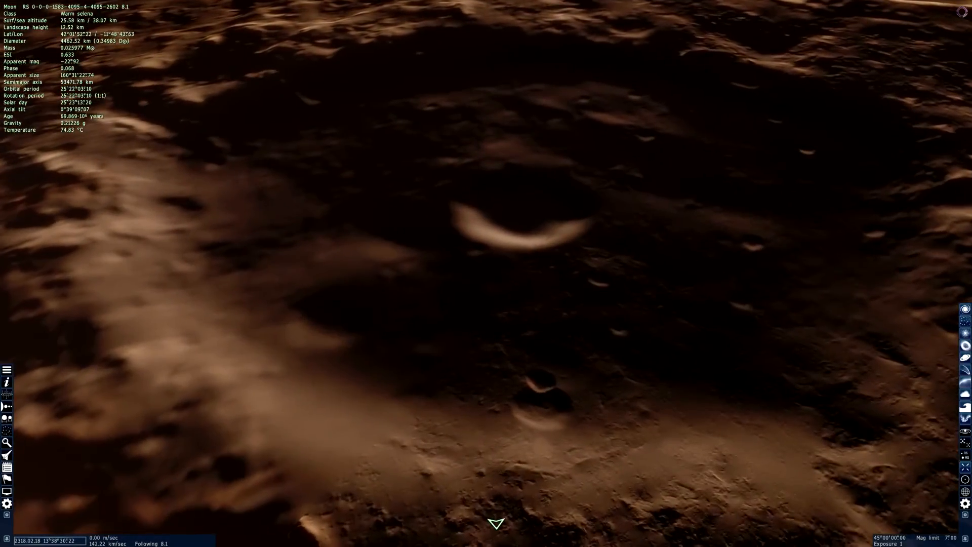
mouse_move(496, 524)
mouse_down()
mouse_move(618, 513)
mouse_move(500, 523)
mouse_up()
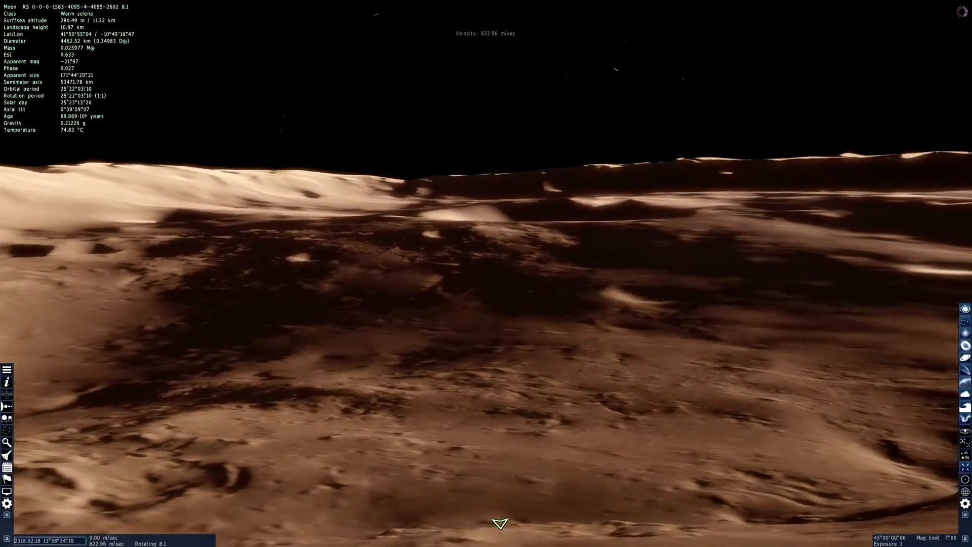
mouse_move(500, 523)
mouse_down()
mouse_move(513, 523)
mouse_move(521, 285)
mouse_up()
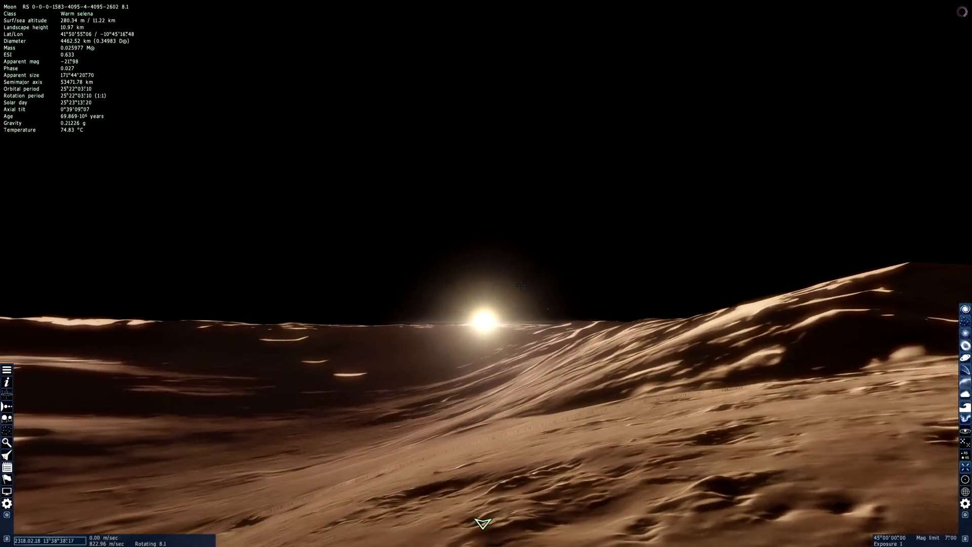
key(w)
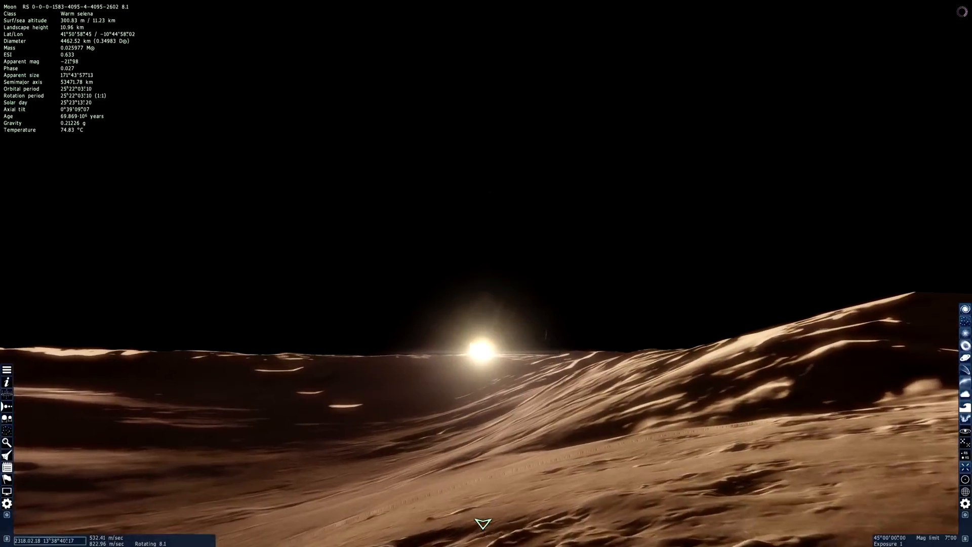
scroll(486, 305, up, 10)
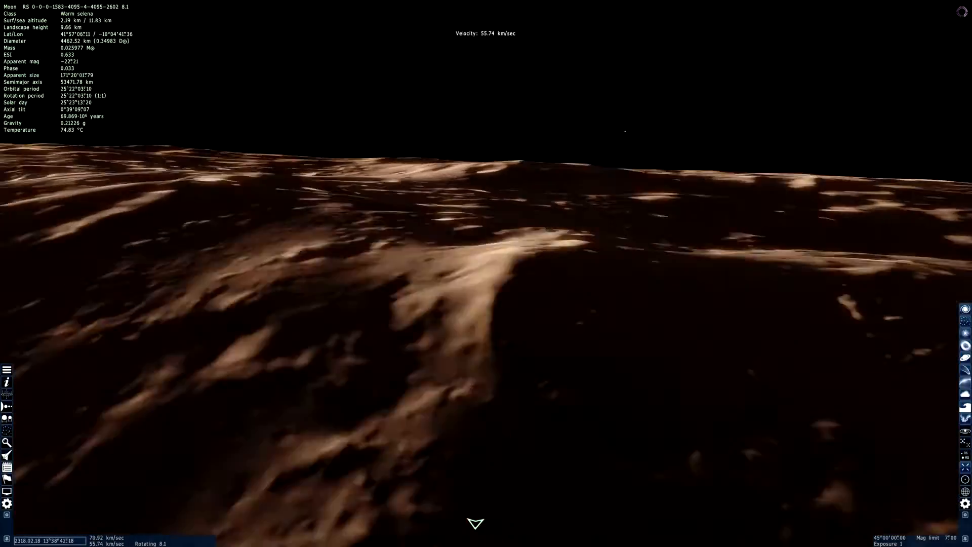
scroll(487, 304, up, 8)
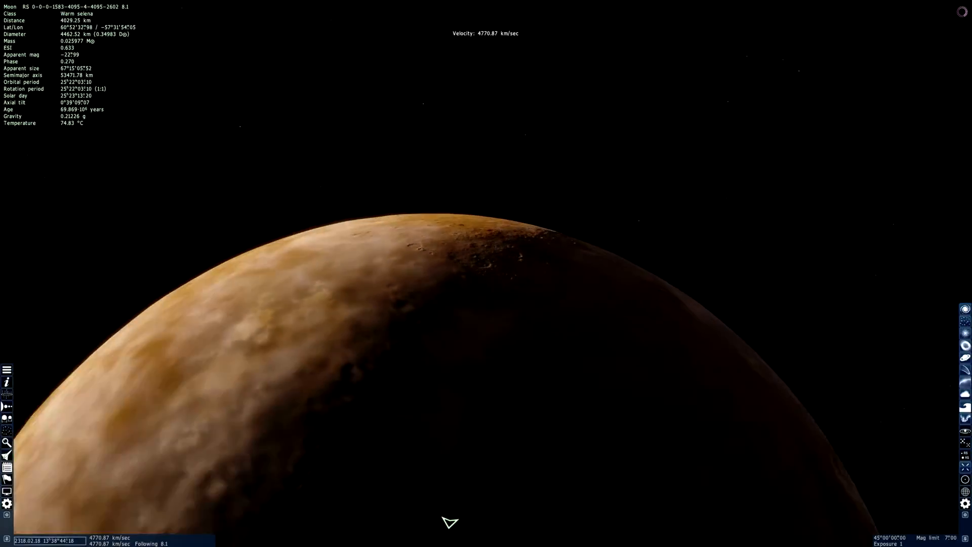
scroll(486, 304, up, 6)
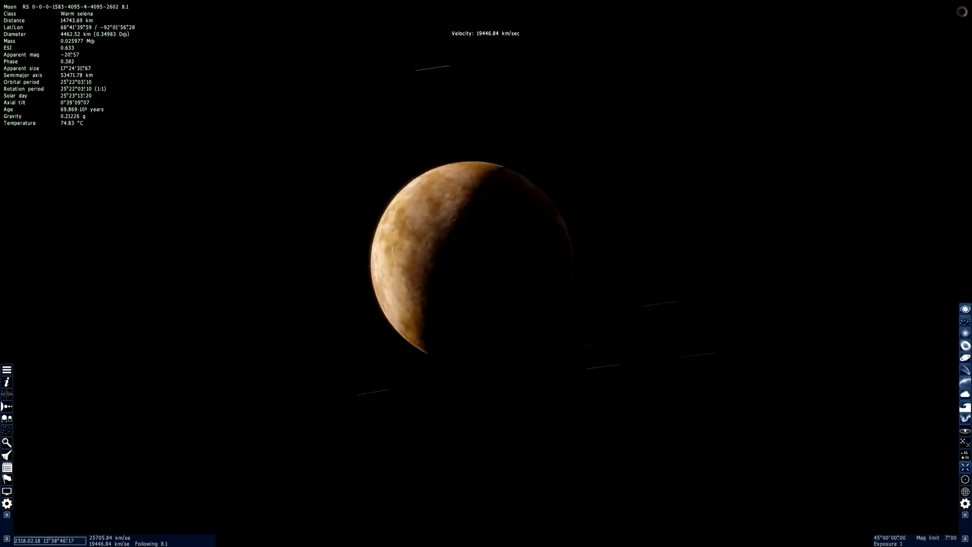
Swing away from the moon and make the cloudy warm terra planet the focus object.
drag(487, 273, 23, 274)
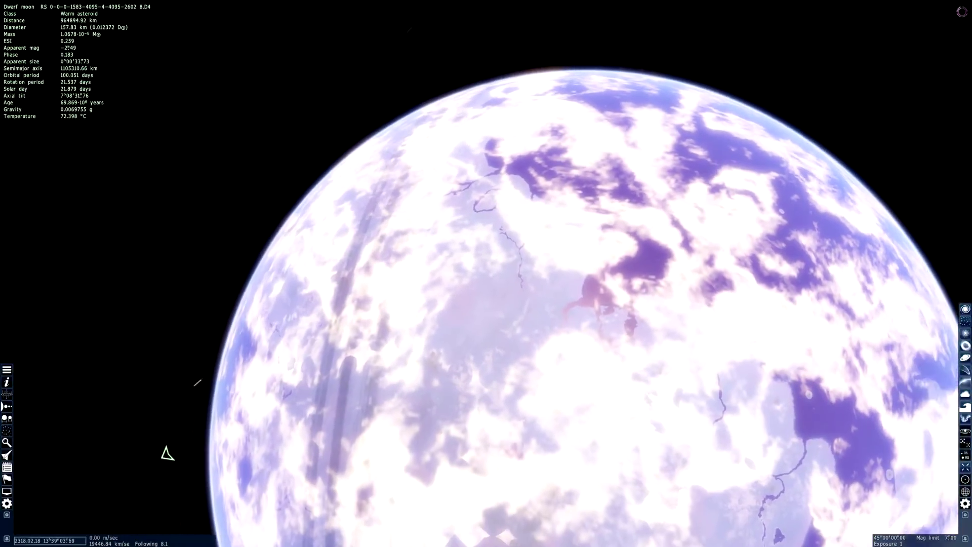
drag(532, 288, 498, 250)
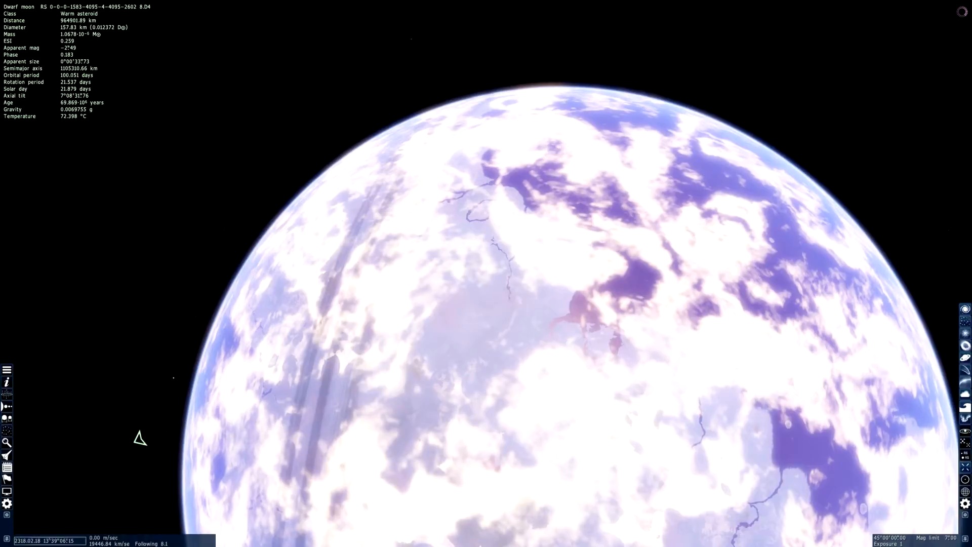
scroll(486, 273, down, 5)
click(554, 330)
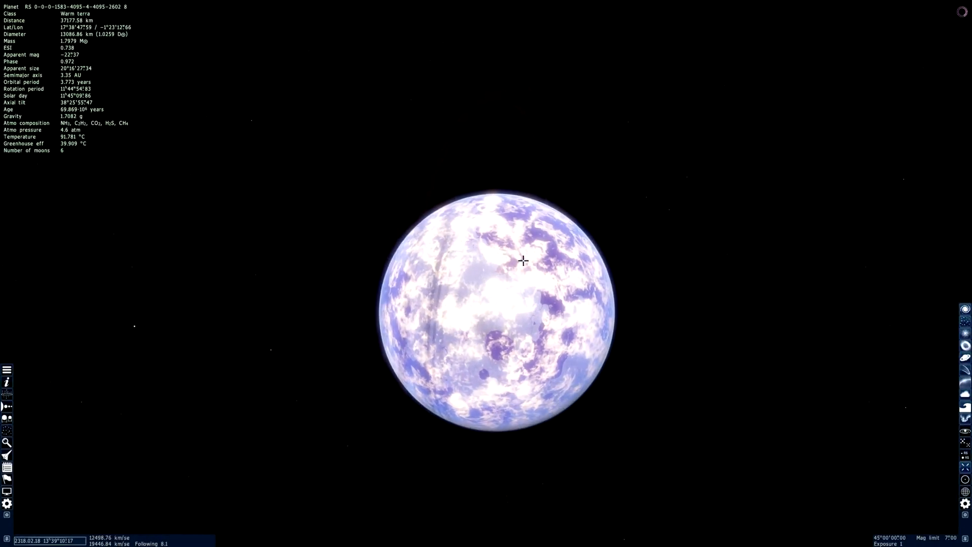
scroll(448, 266, up, 10)
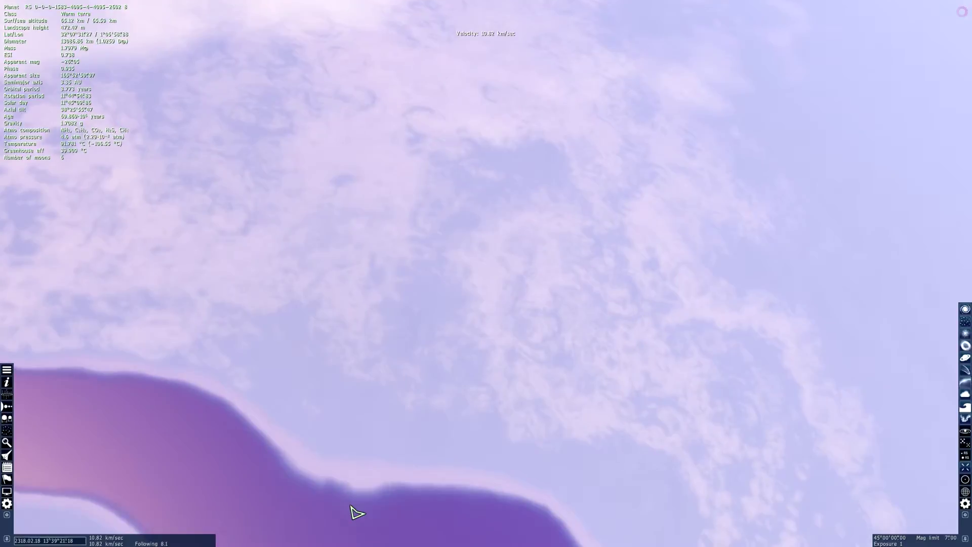
Rotate from looking down at the purple lakes to facing the horizon, sky, moons and tall mountain.
mouse_move(328, 507)
mouse_down()
mouse_move(676, 500)
mouse_move(581, 517)
mouse_up()
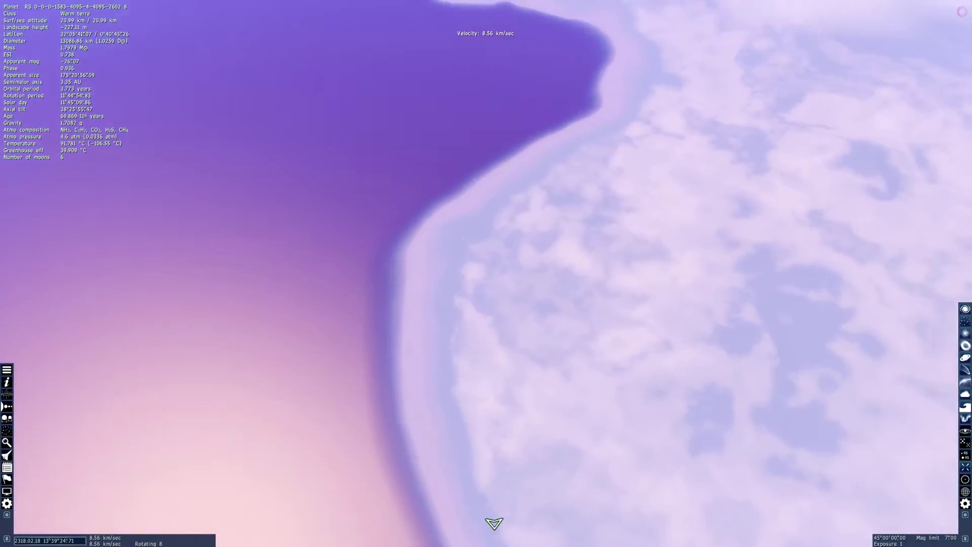
drag(493, 522, 419, 520)
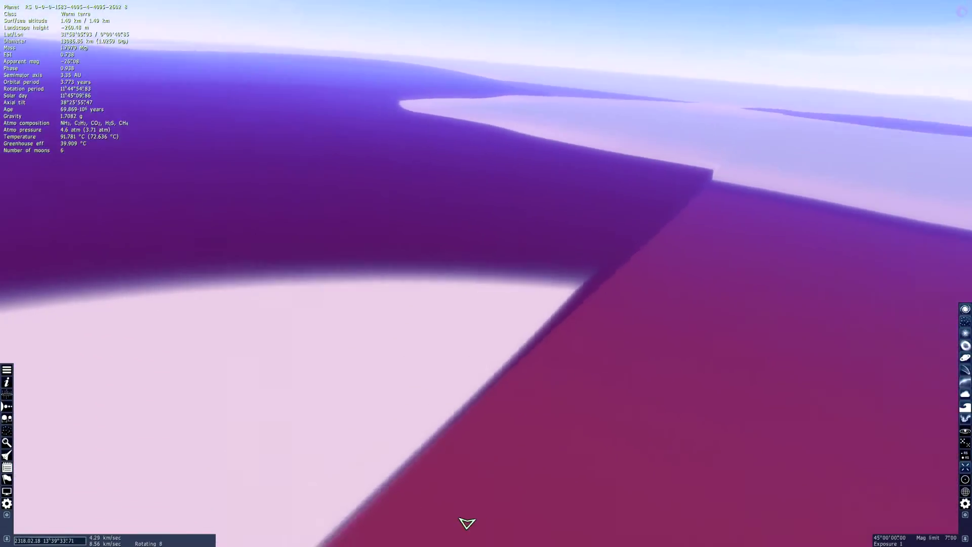
mouse_move(485, 522)
mouse_down()
mouse_move(461, 523)
mouse_move(716, 489)
mouse_move(574, 518)
mouse_up()
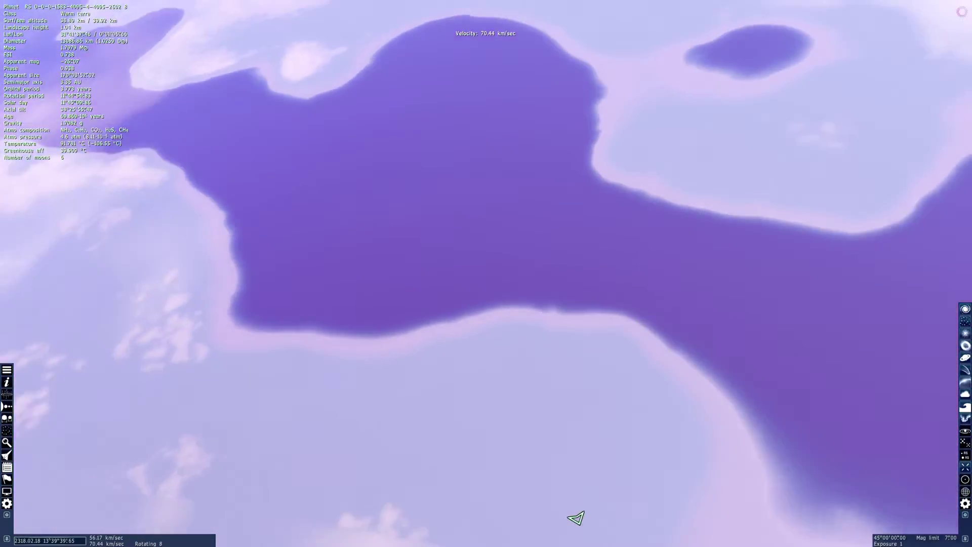
drag(575, 518, 490, 523)
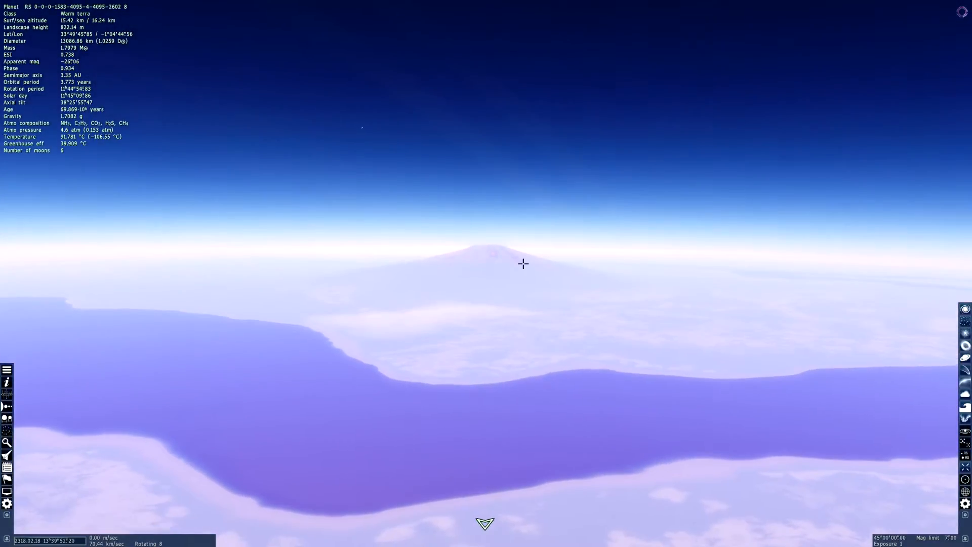
scroll(524, 264, up, 8)
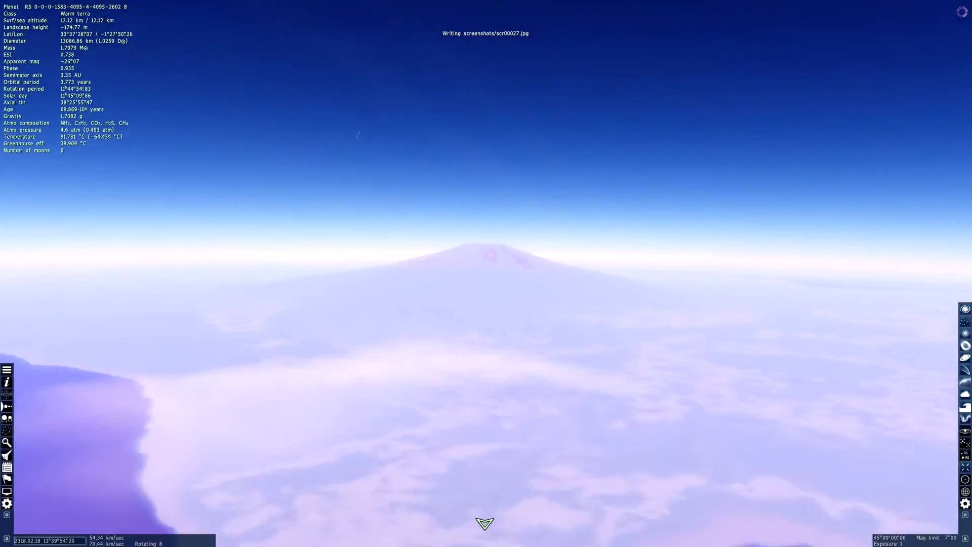
scroll(485, 523, down, 5)
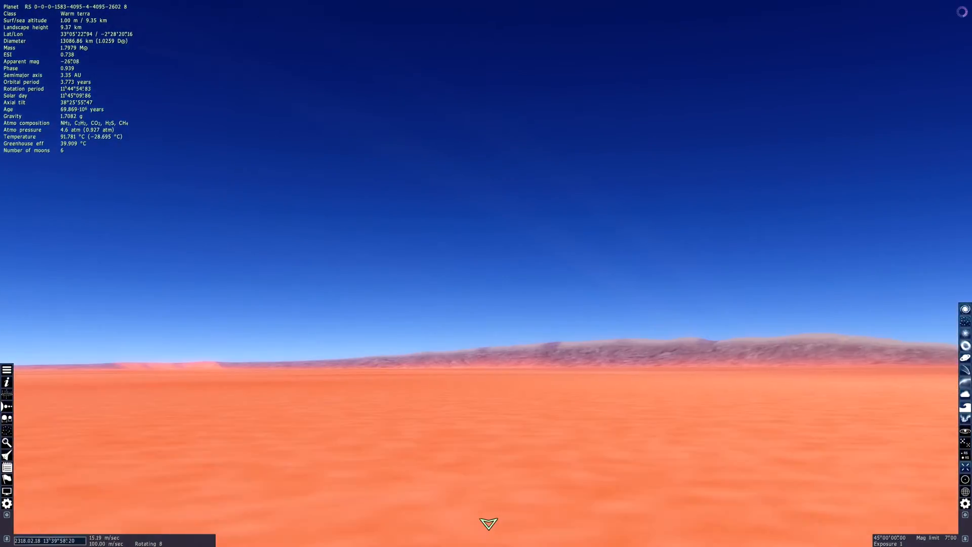
Land on the red desert, look skyward at the deep blue sky, then back down at the dunes.
drag(486, 523, 483, 523)
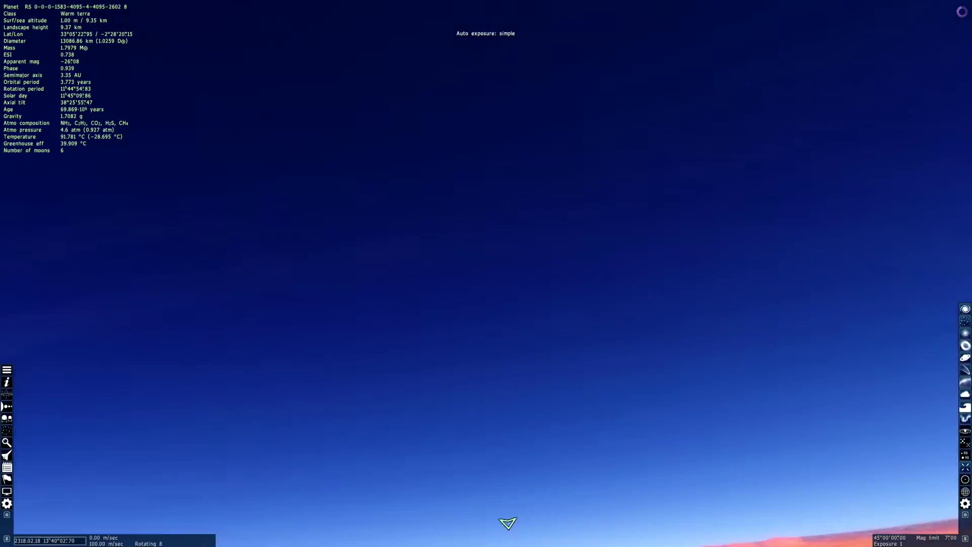
drag(450, 328, 485, 228)
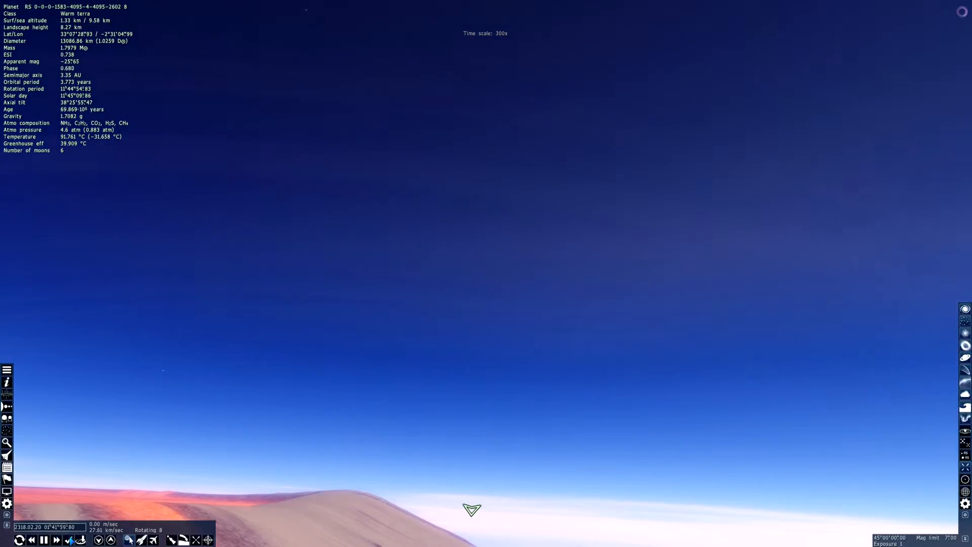
Run time at 3000x then 1000x as night falls, and look down at the glowing lava terrain.
key(l)
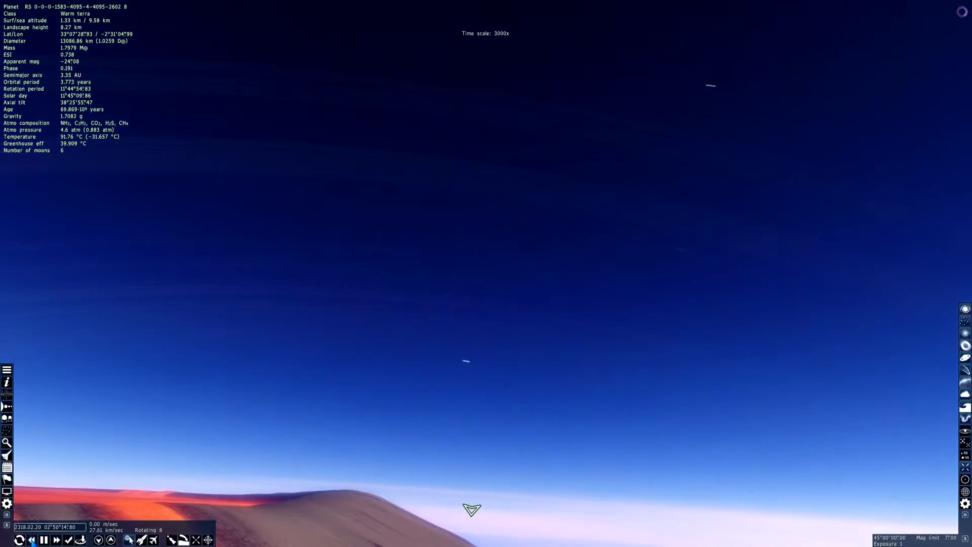
key(k)
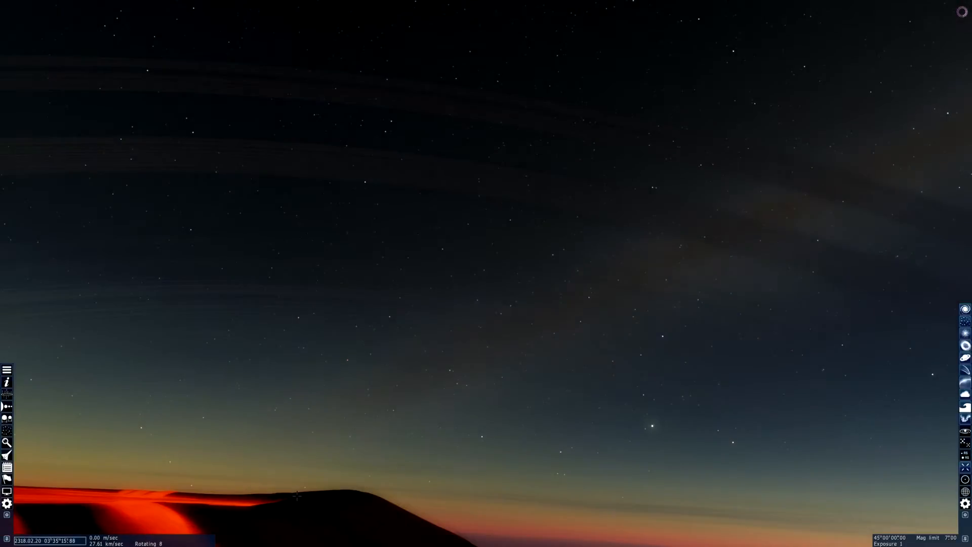
drag(365, 484, 532, 304)
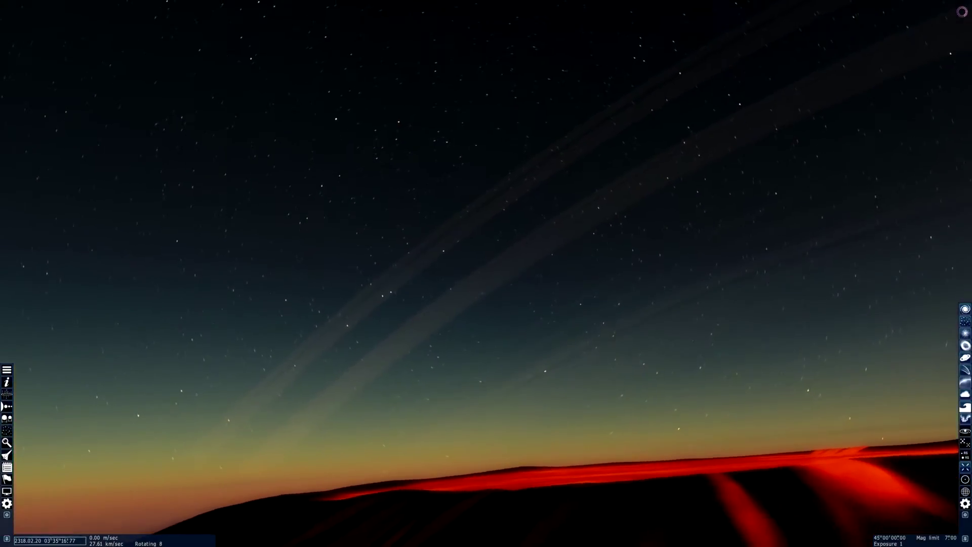
drag(486, 380, 486, 251)
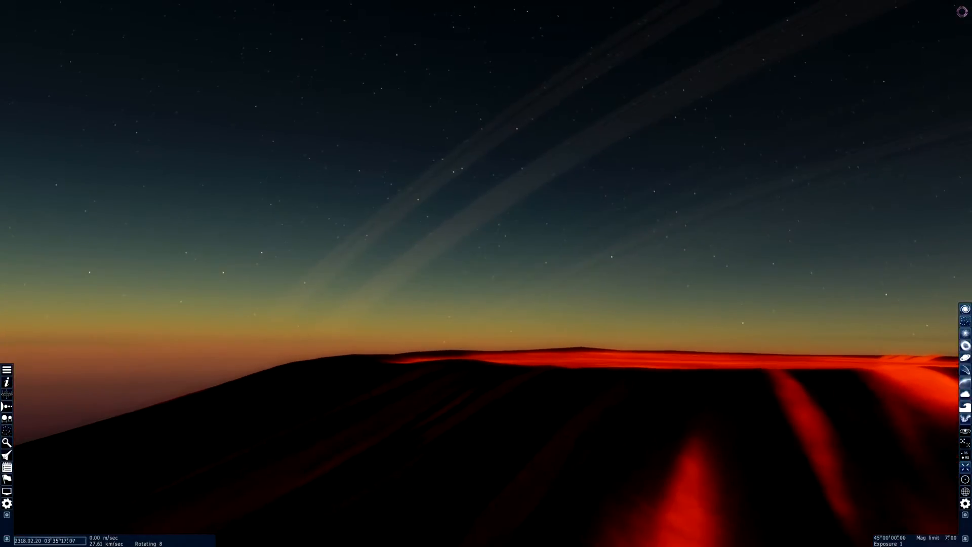
scroll(486, 342, down, 5)
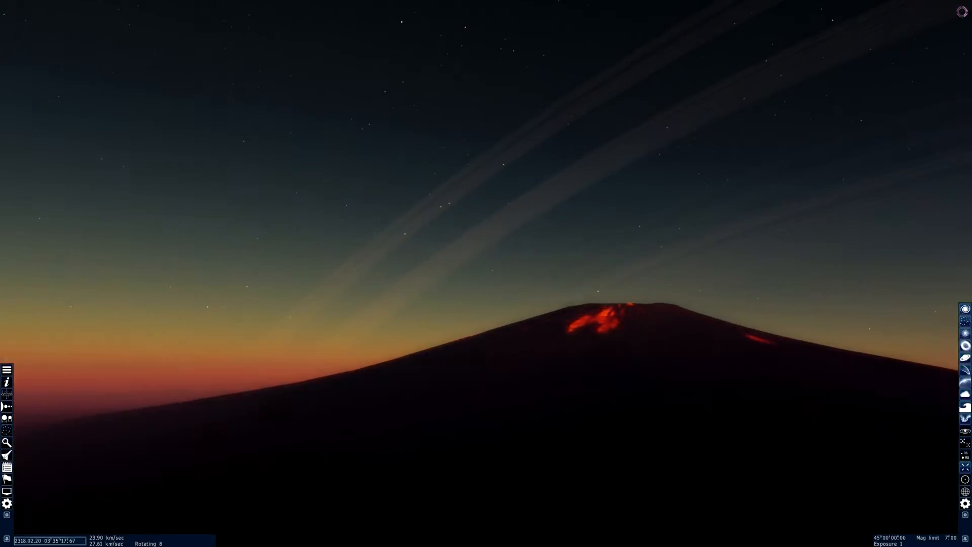
Fly around the glowing volcano and away from the planet into starry space.
key(w)
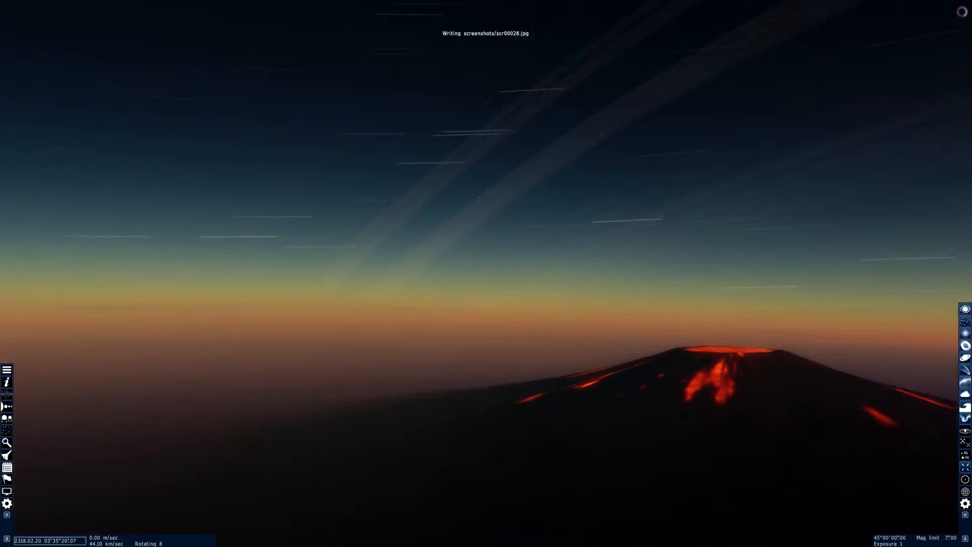
key(w)
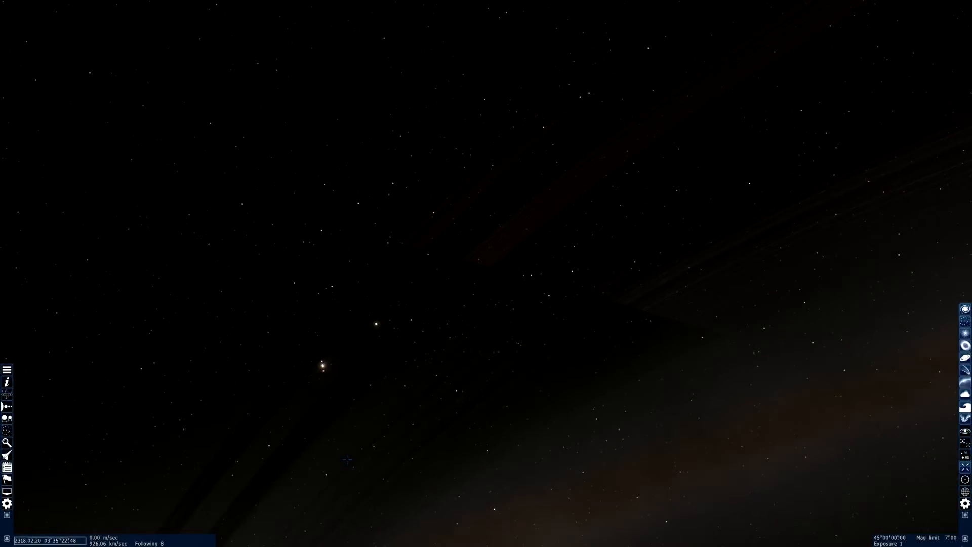
Fly into the cloud-covered planet's atmosphere, skim the surface, and climb back out along the glowing horizon.
key(w)
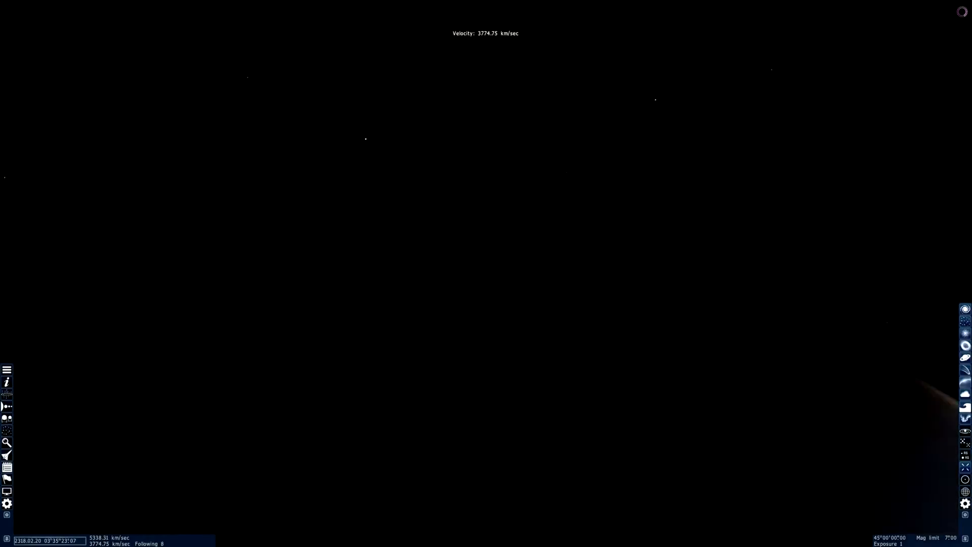
key(w)
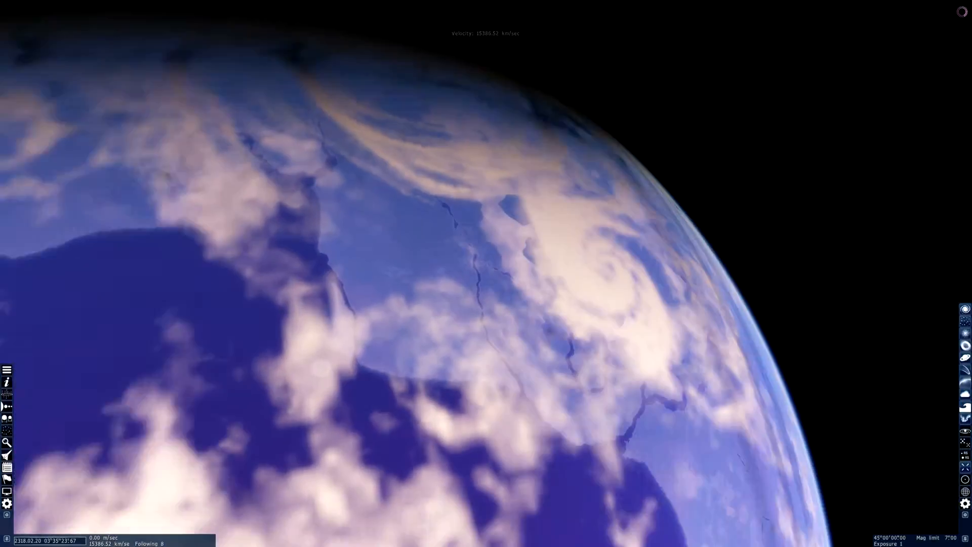
key(w)
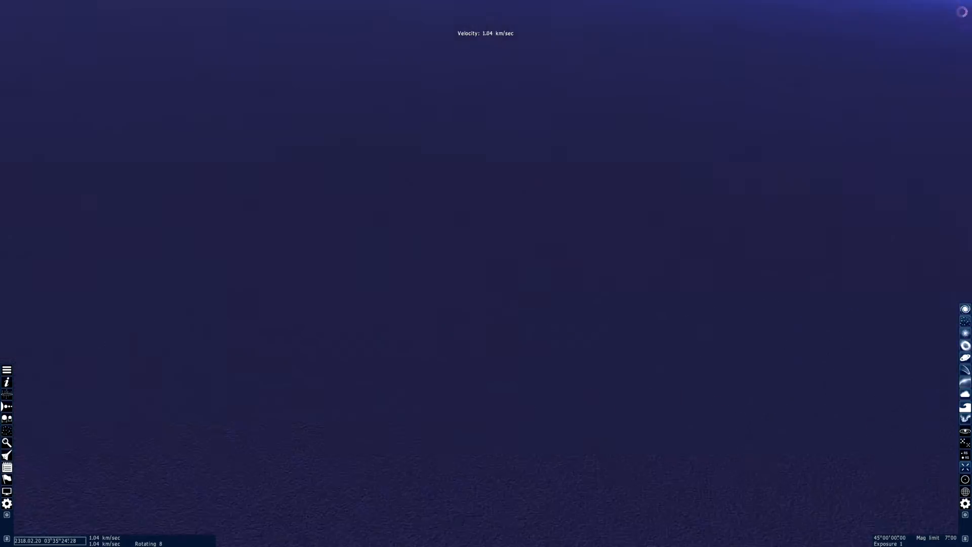
key(w)
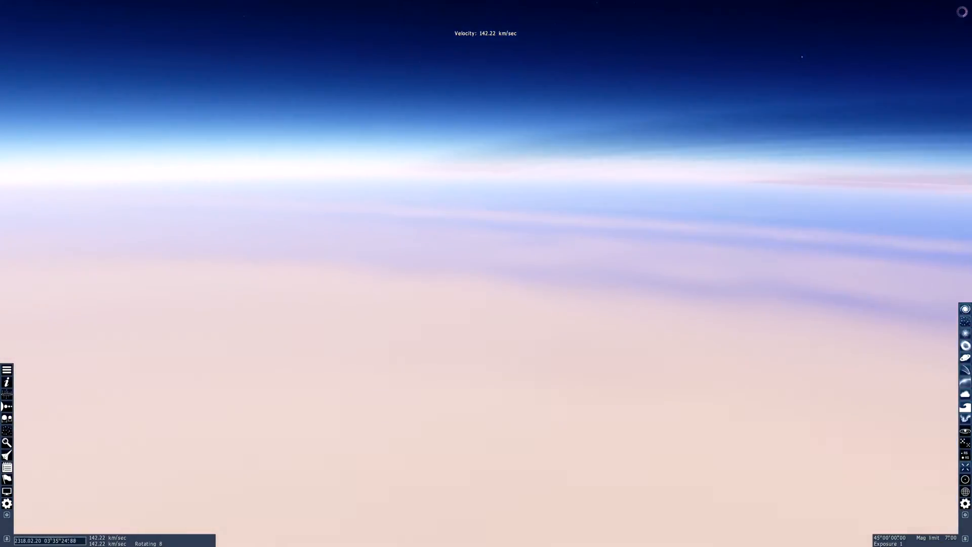
key(w)
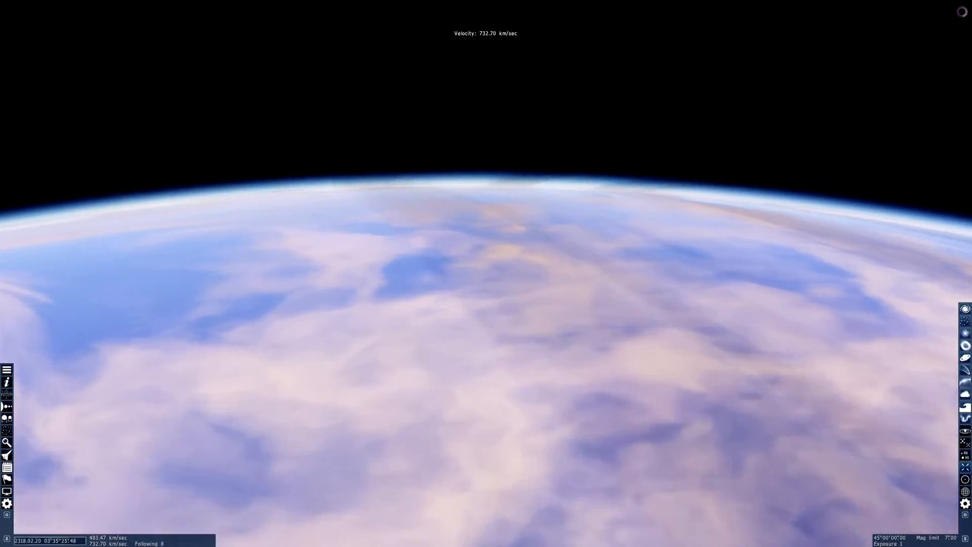
key(w)
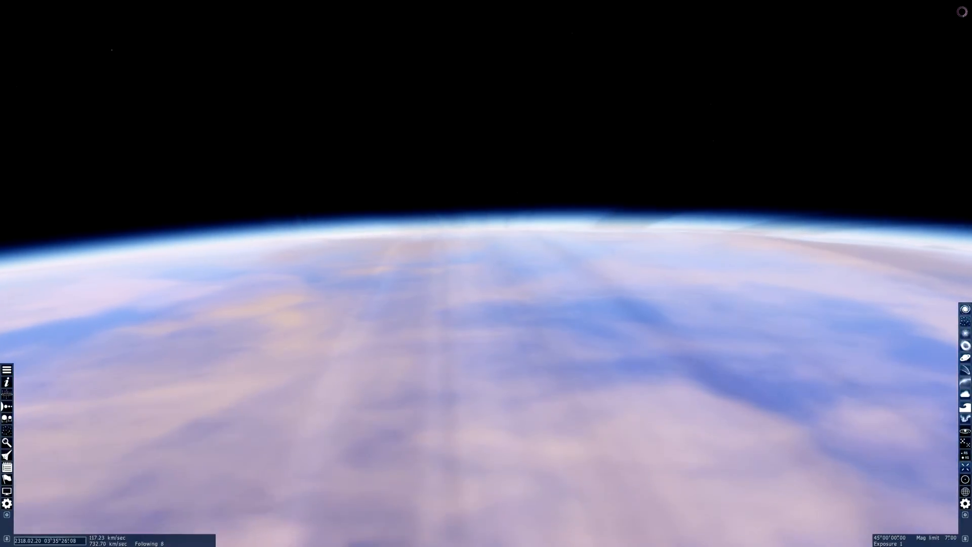
key(w)
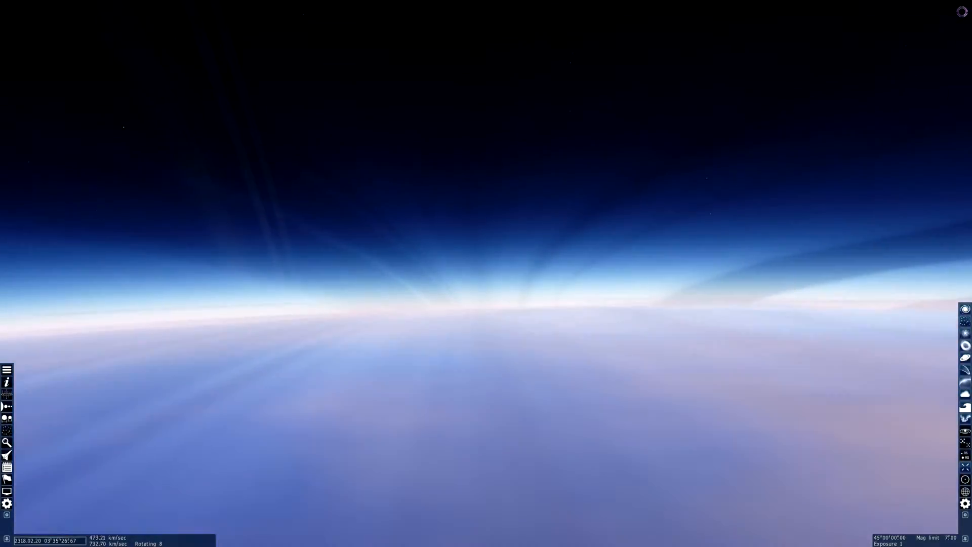
key(w)
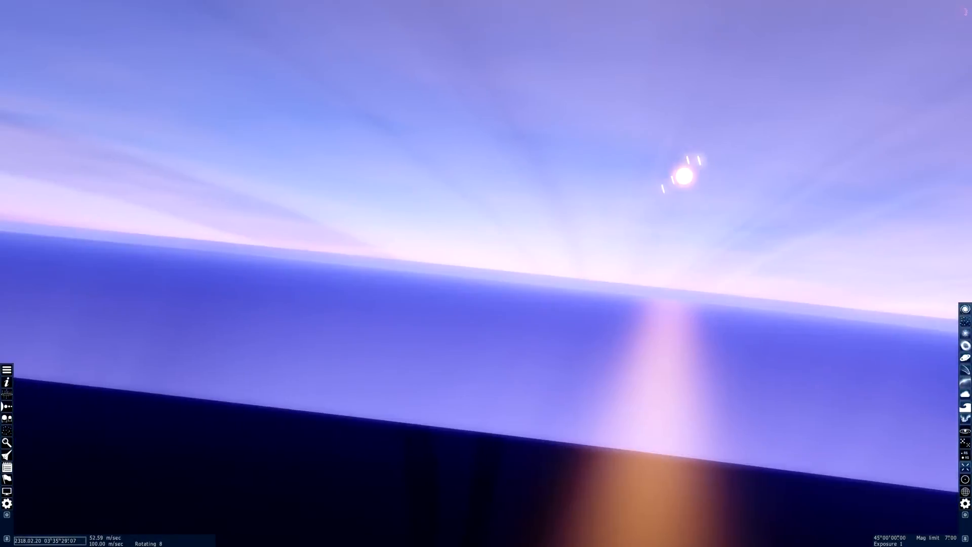
scroll(485, 273, down, 5)
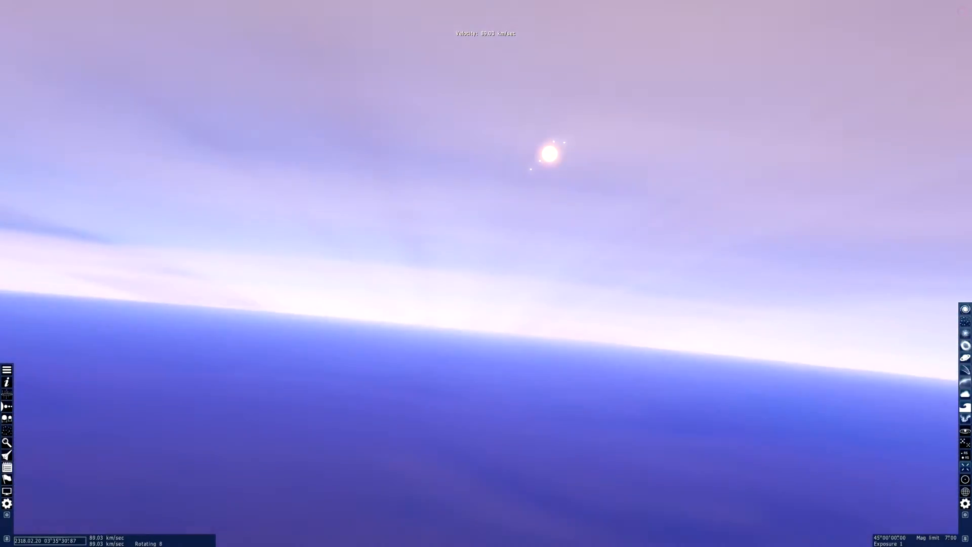
scroll(486, 273, up, 5)
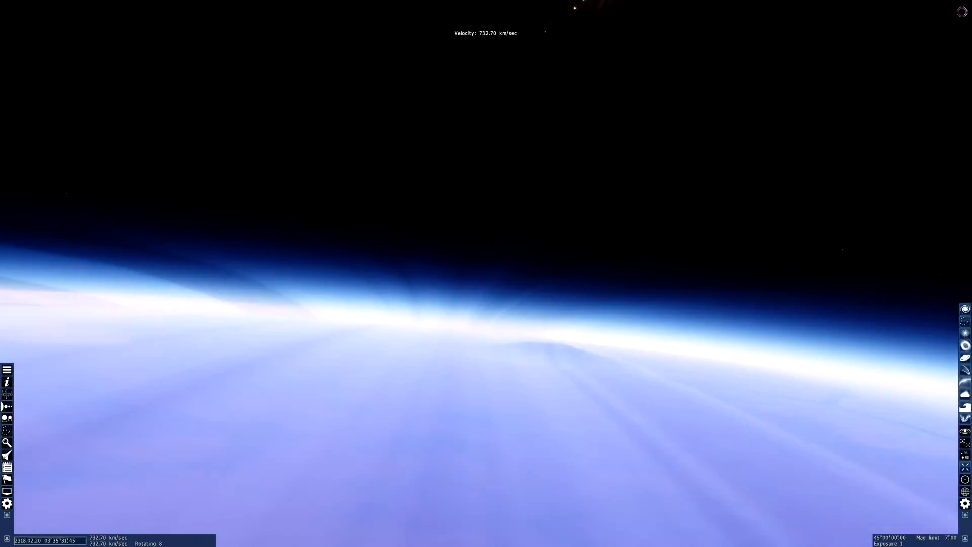
scroll(486, 273, up, 5)
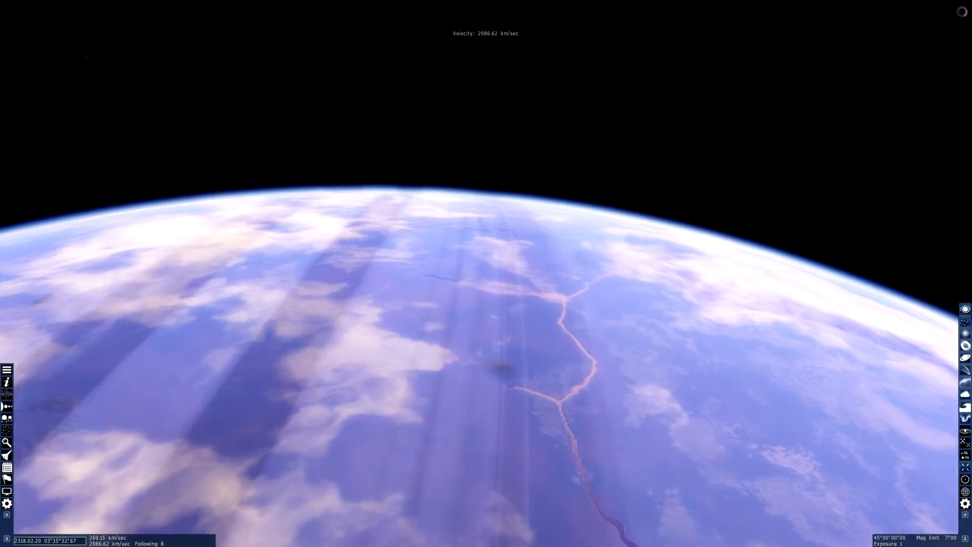
Turn toward the ocean planet and fly closer over its rivers and lakes.
drag(486, 228, 486, 380)
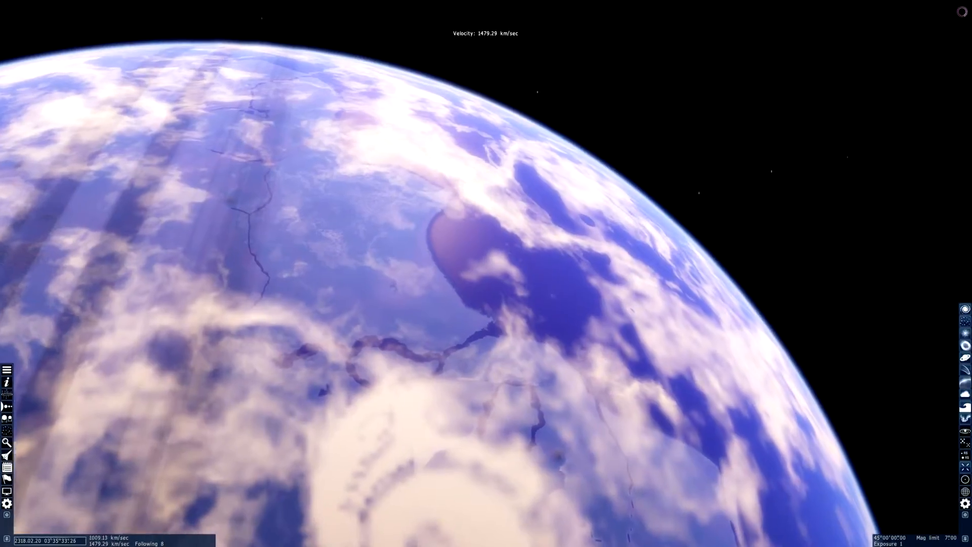
key(w)
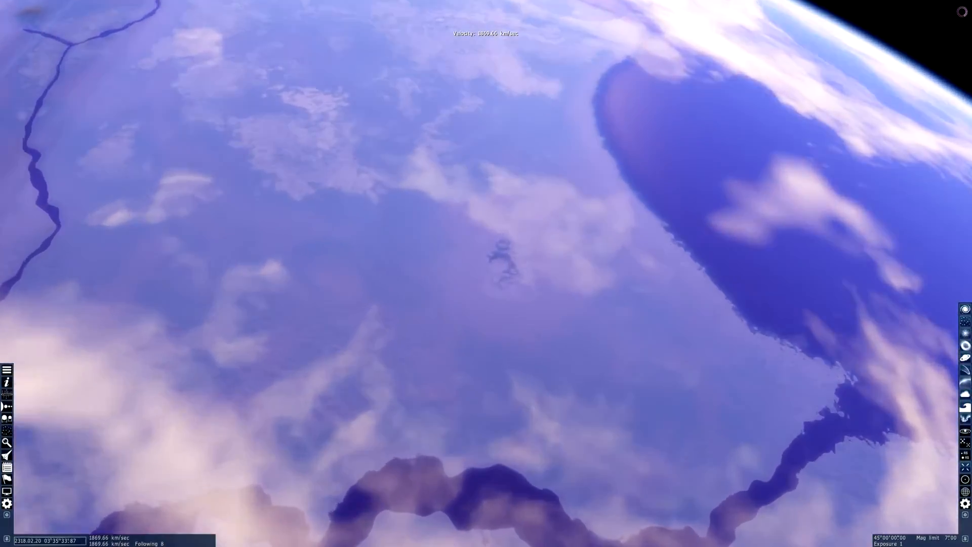
scroll(486, 274, down, 5)
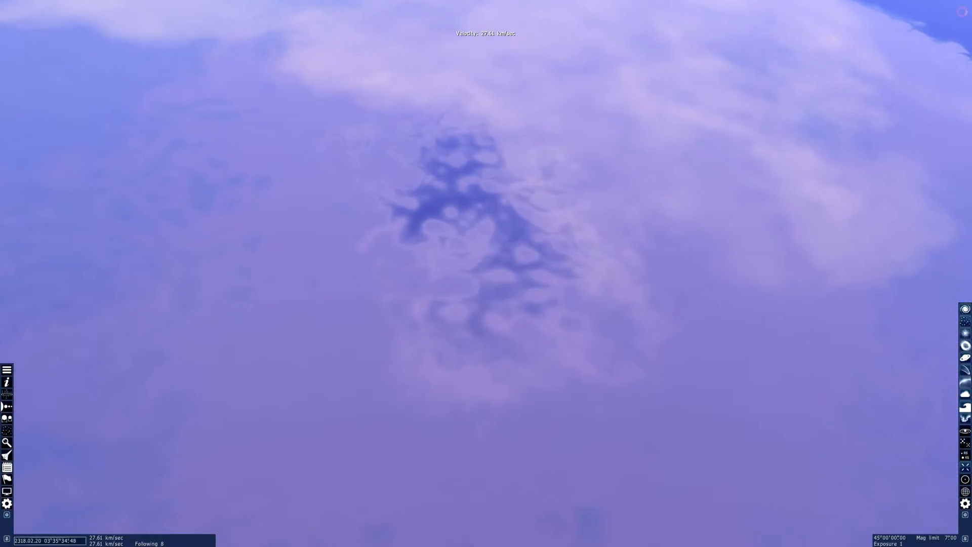
scroll(486, 273, down, 5)
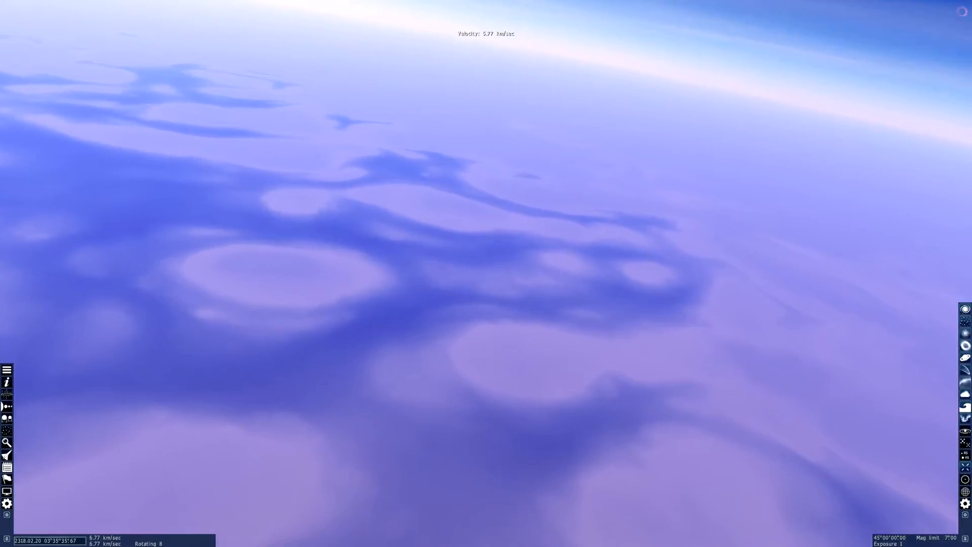
scroll(487, 273, up, 3)
scroll(486, 273, down, 3)
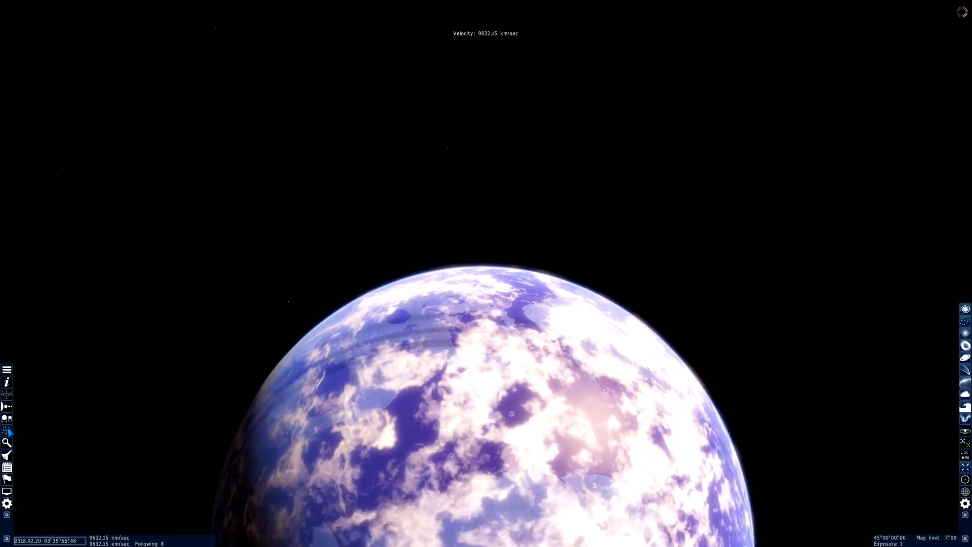
Filter the star browser search to systems with multicellular organic life and rerun it.
click(7, 442)
click(663, 176)
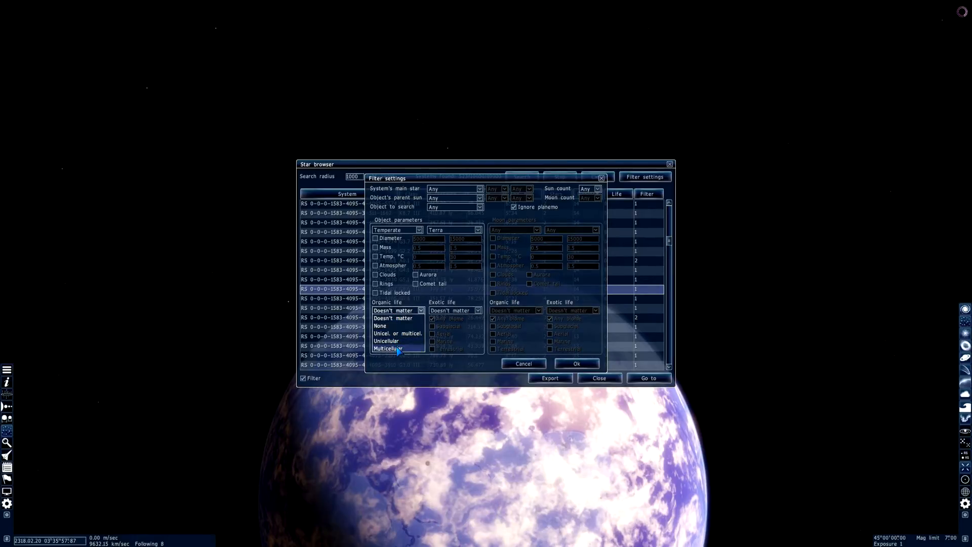
click(397, 349)
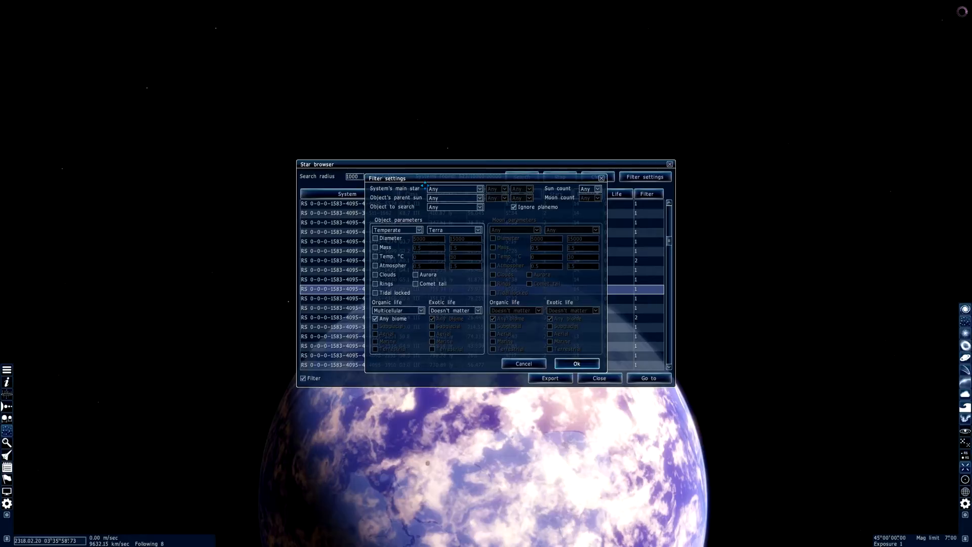
key(Return)
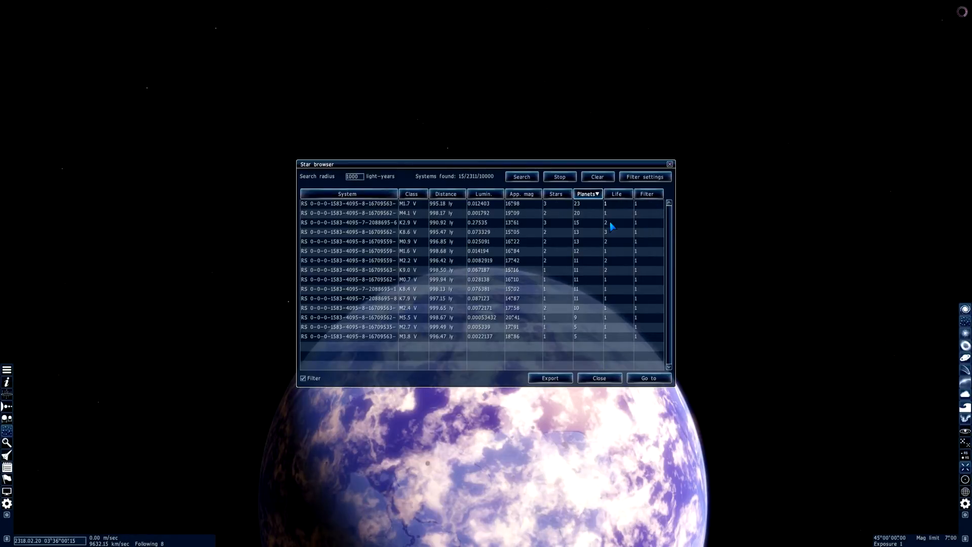
Preview a listed system, then fly to the one with the most life-bearing planets.
click(608, 223)
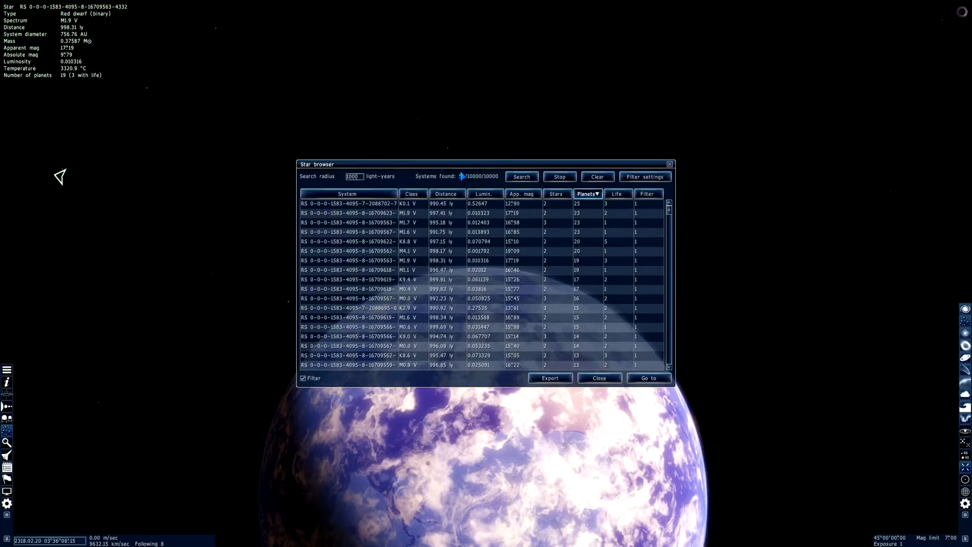
drag(461, 178, 475, 177)
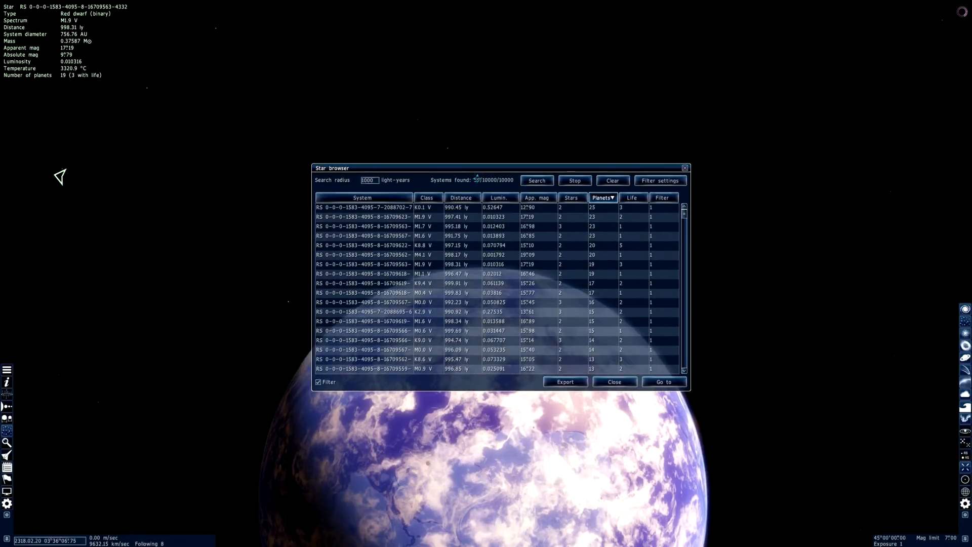
click(629, 209)
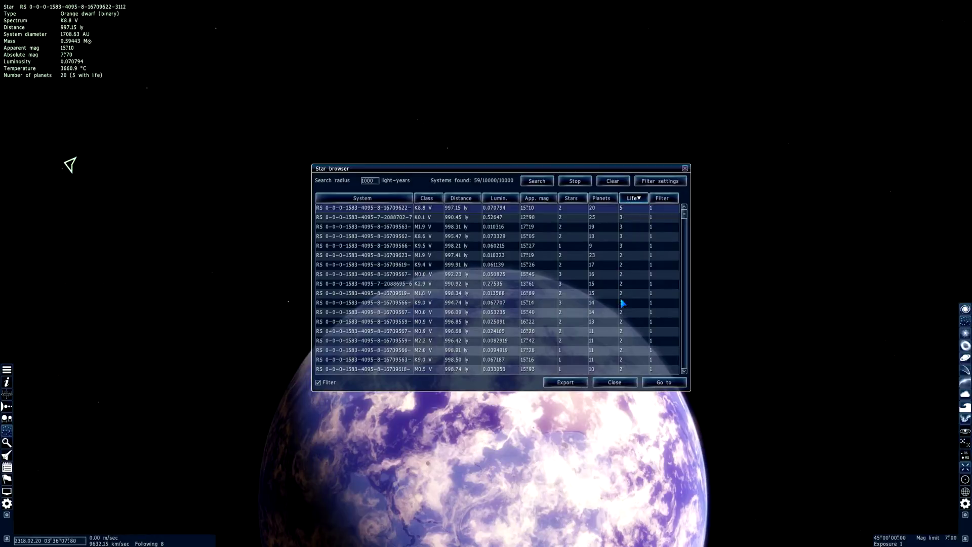
click(663, 383)
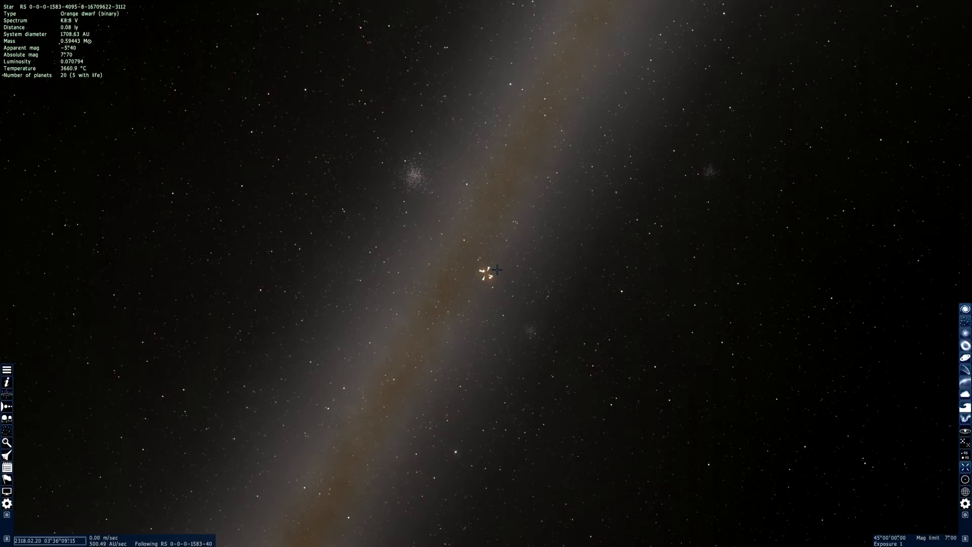
Browse the system's bodies in the solar system browser and head toward orange dwarf A.
key(F2)
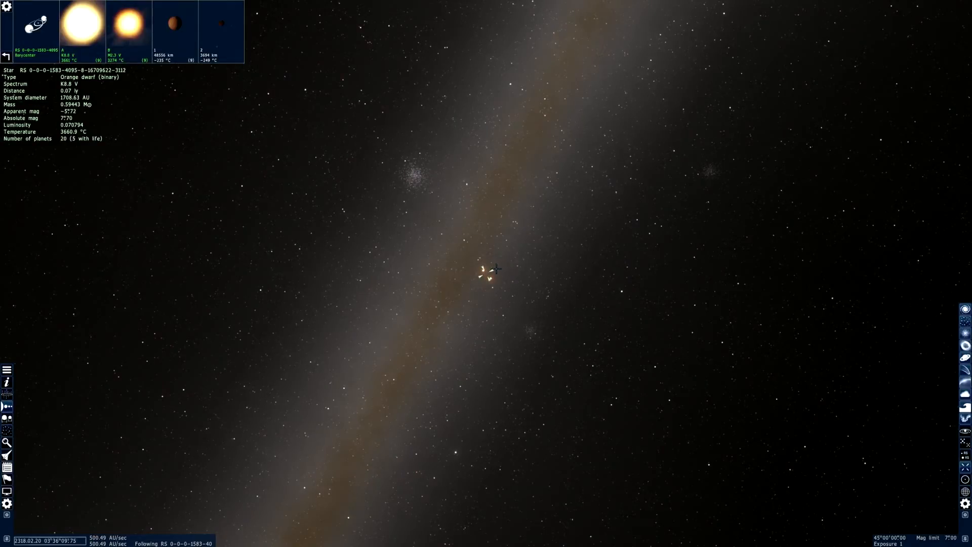
click(166, 23)
click(221, 23)
click(175, 23)
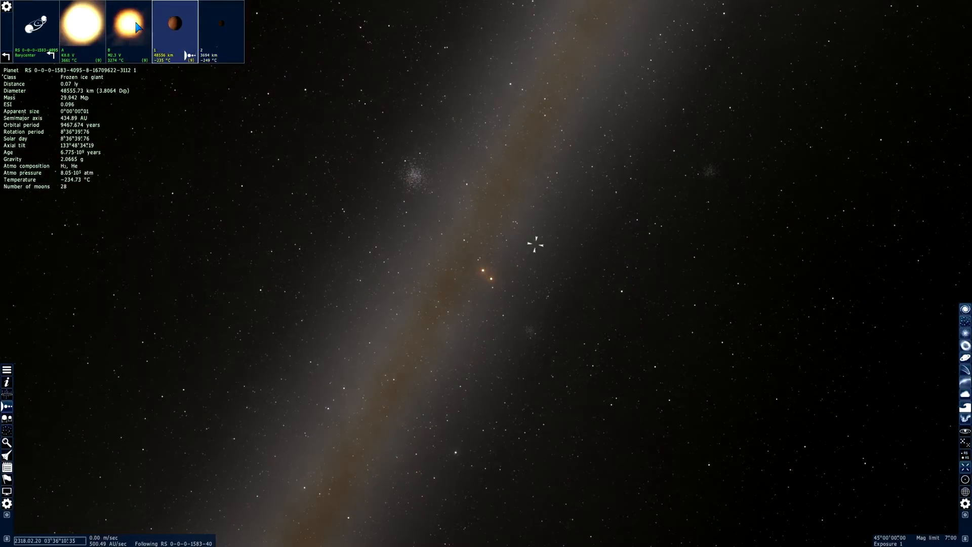
click(127, 26)
click(77, 26)
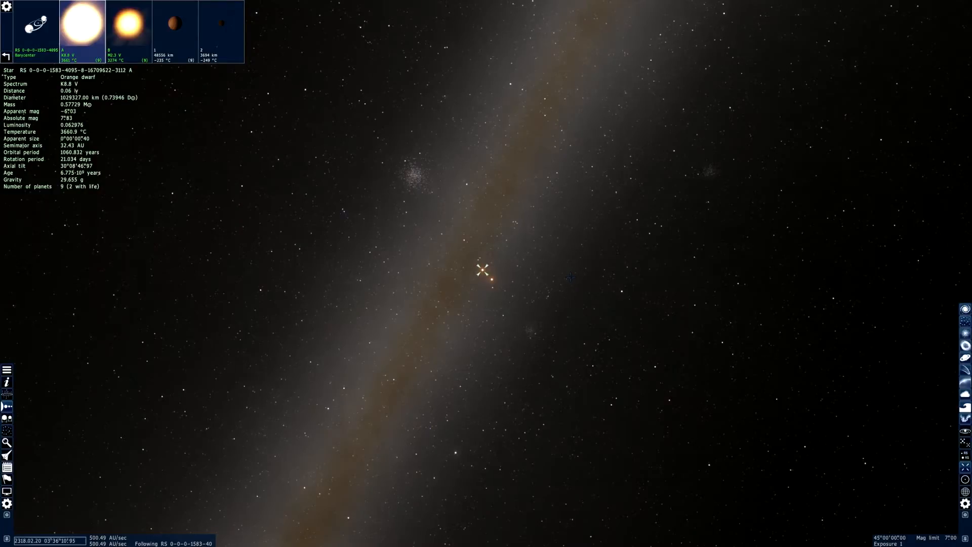
key(F2)
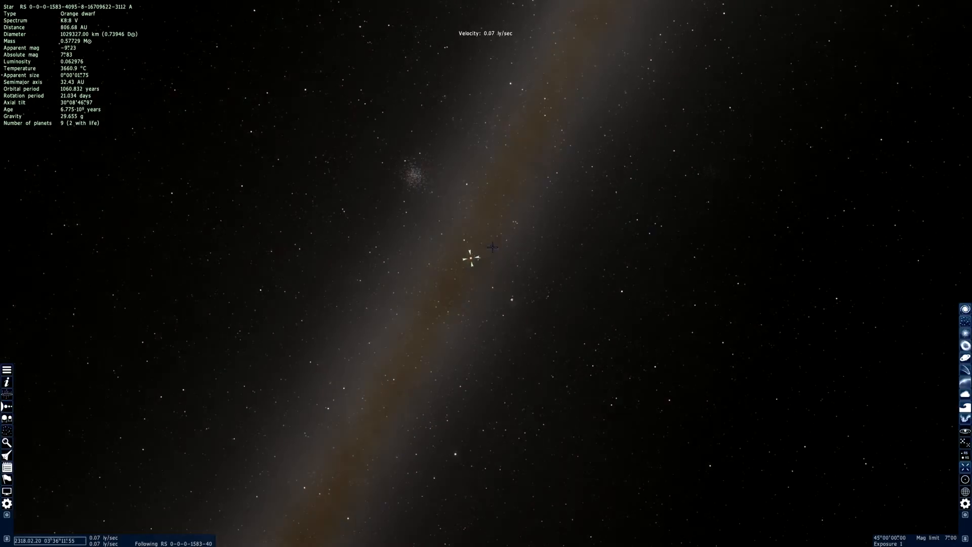
drag(482, 268, 471, 302)
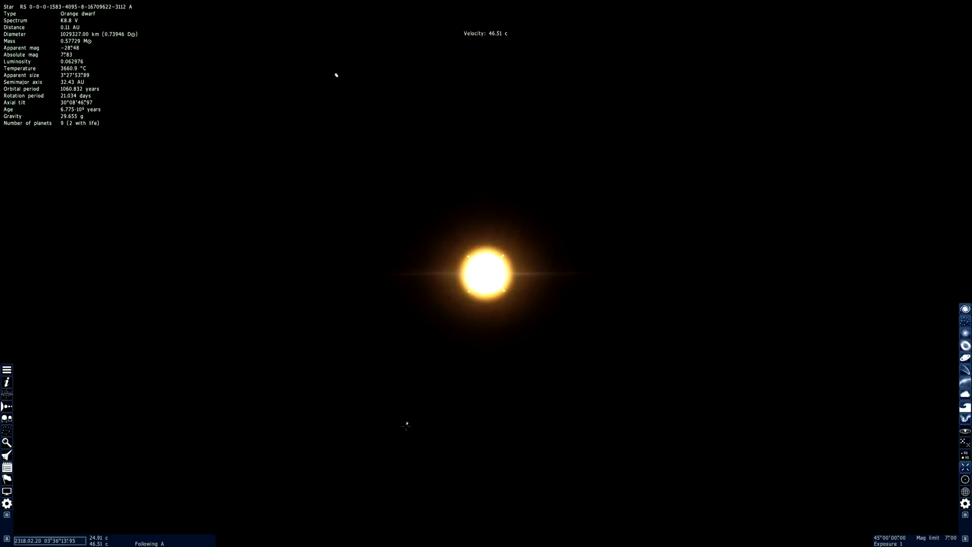
Approach hot desert planet A2, then switch the target to warm oceania planet A3.
click(409, 418)
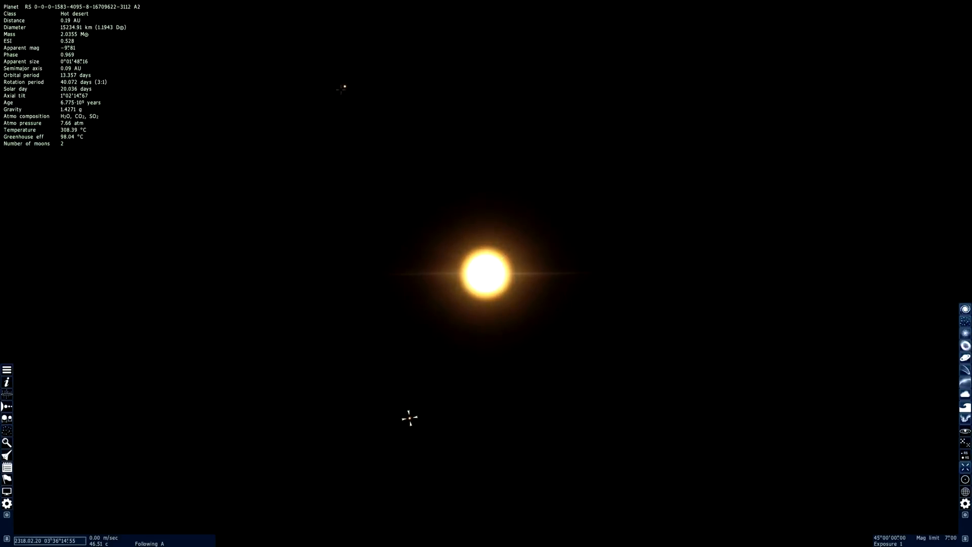
key(w)
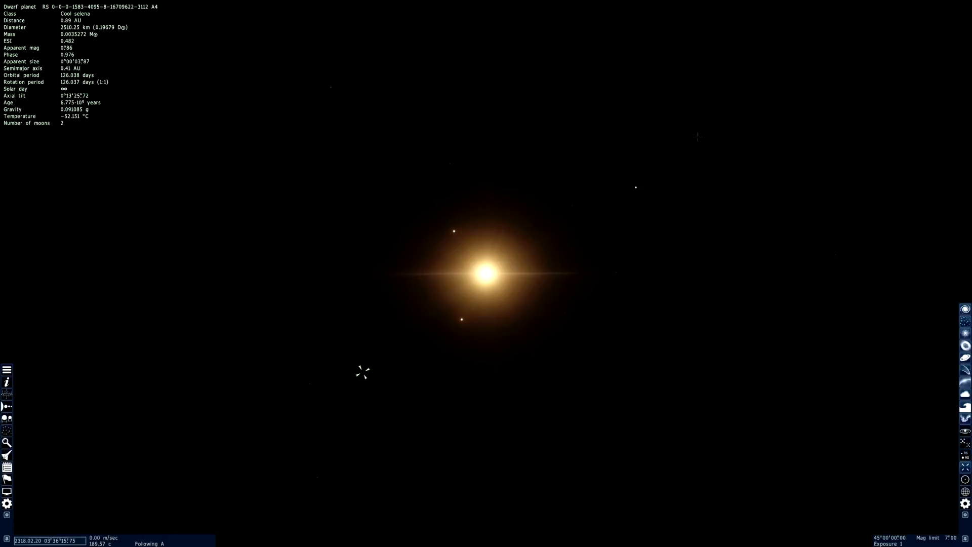
click(636, 190)
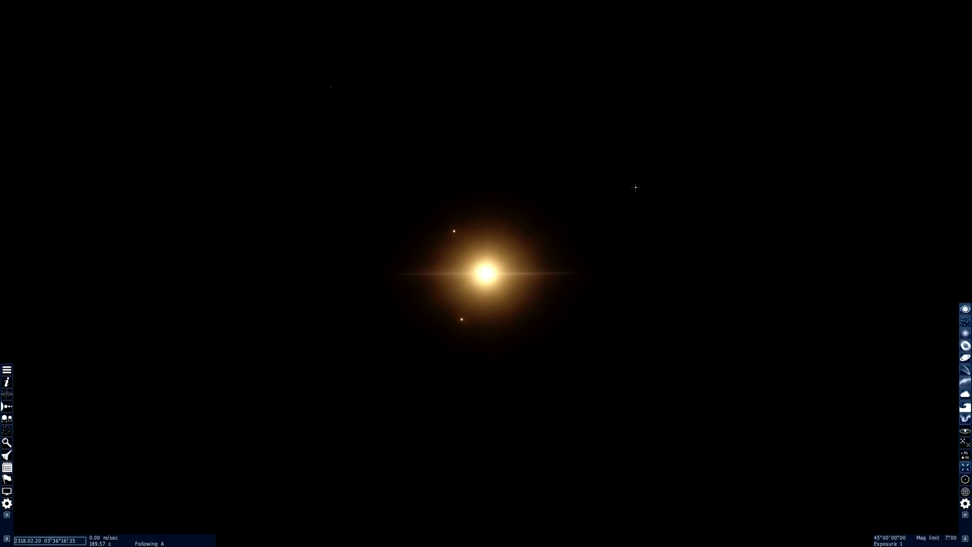
click(636, 188)
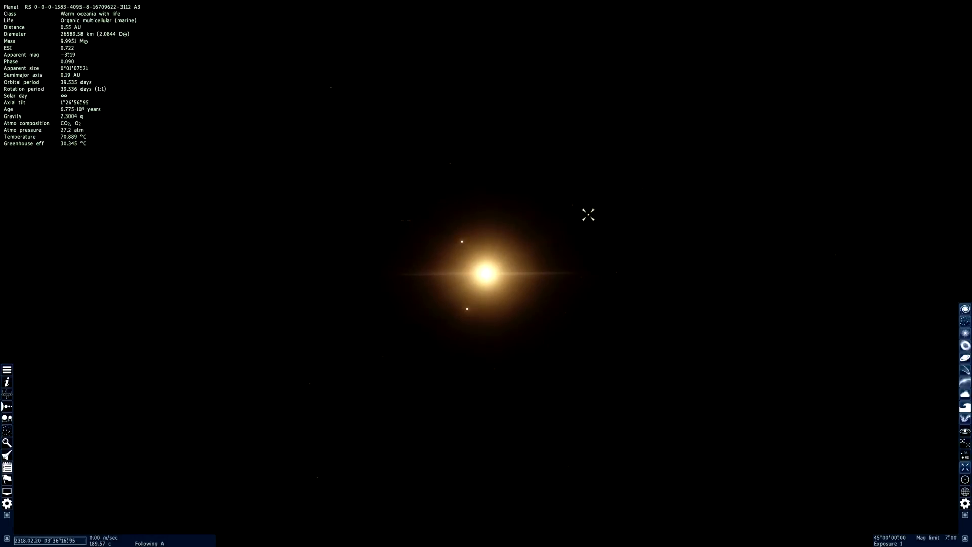
Fly to ocean planet A3, climb through its sky and dip below the sea surface.
key(g)
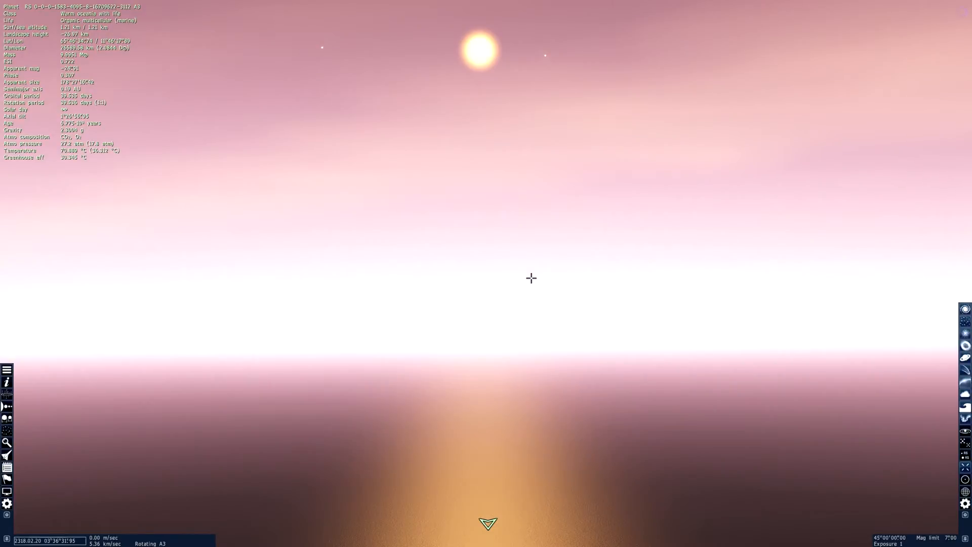
key(w)
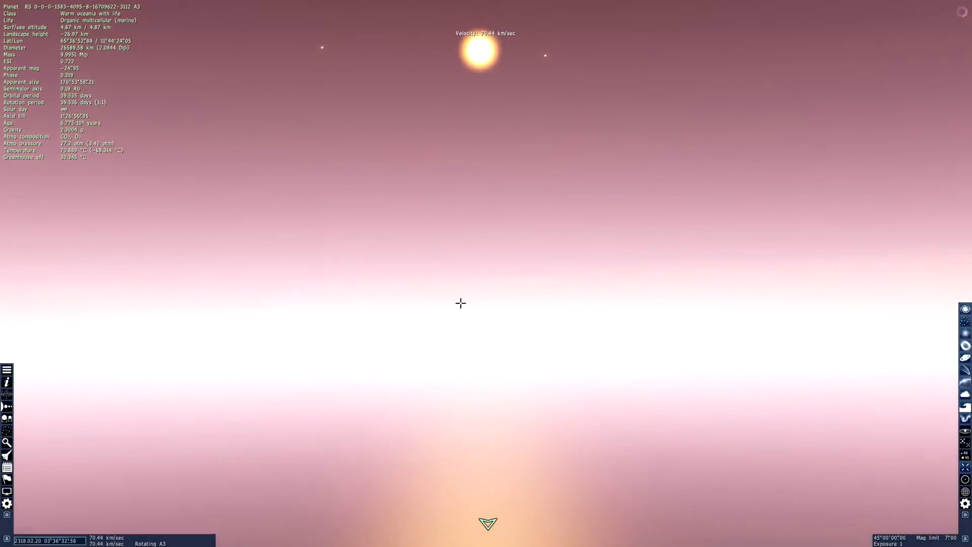
key(w)
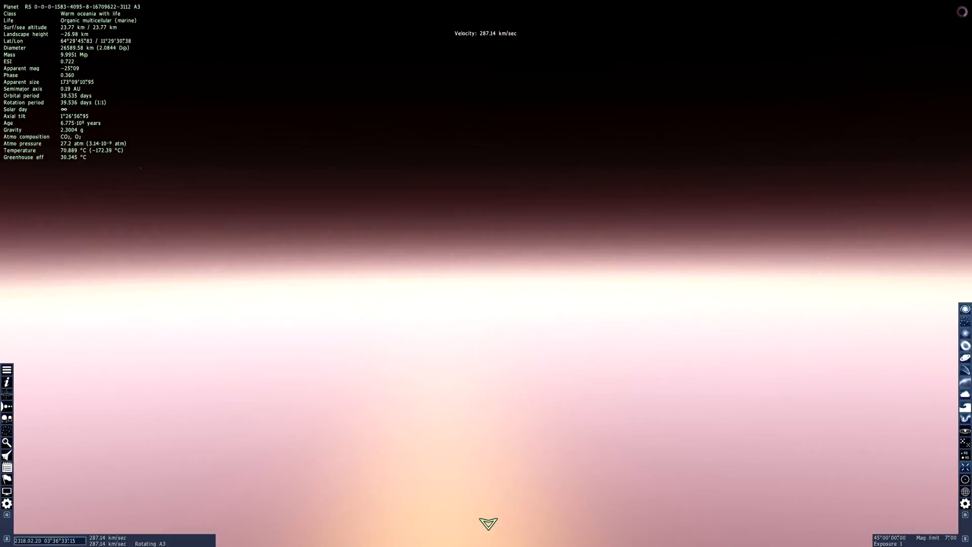
key(w)
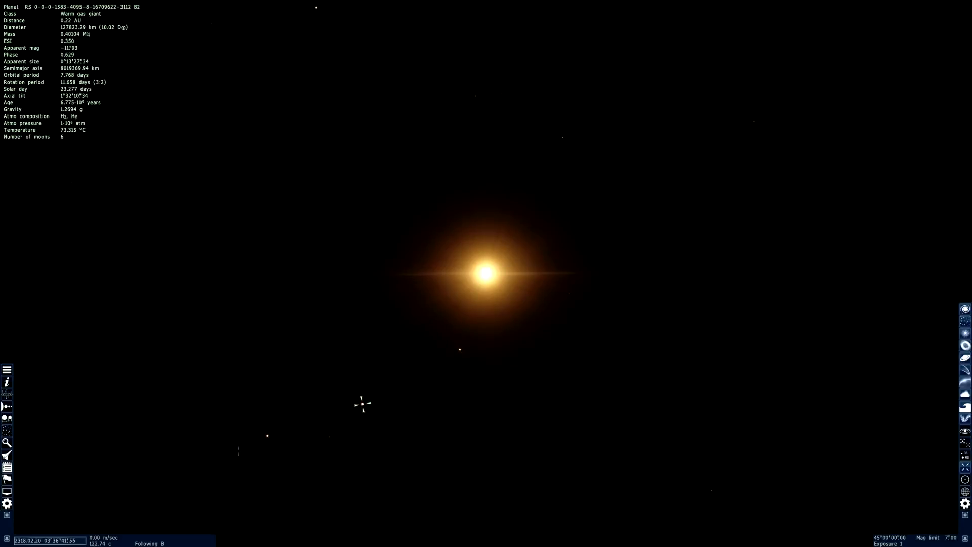
Select temperate terra B3, fly to it and descend close above its orange coastline.
click(267, 436)
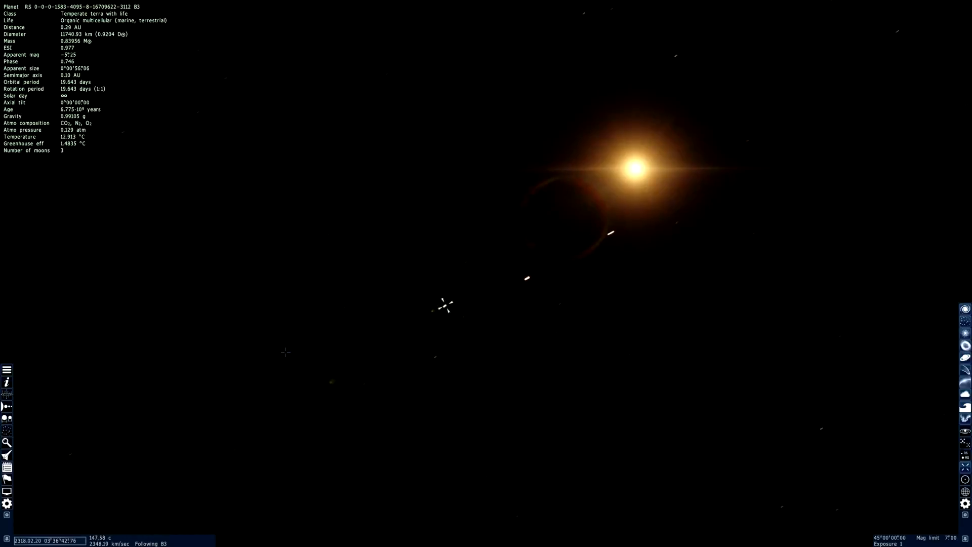
key(g)
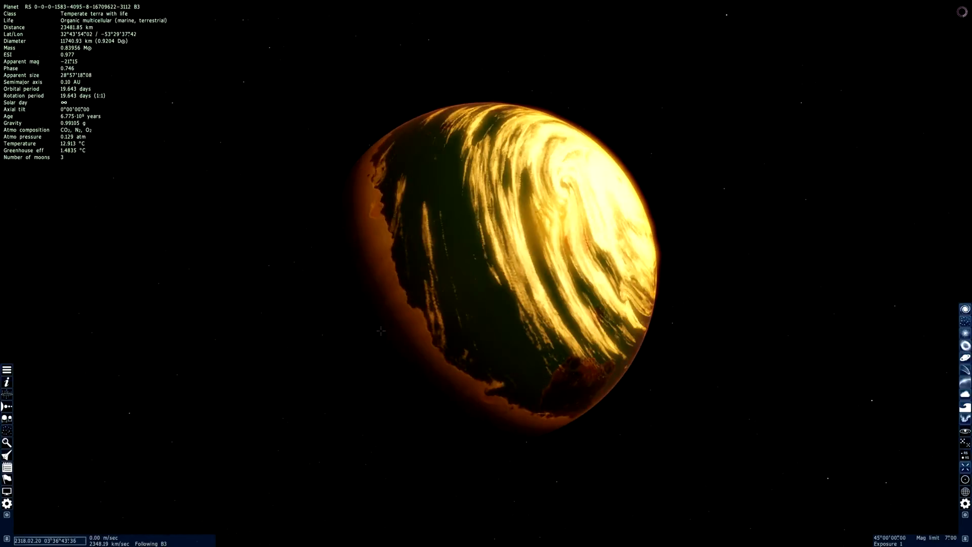
drag(427, 282, 364, 299)
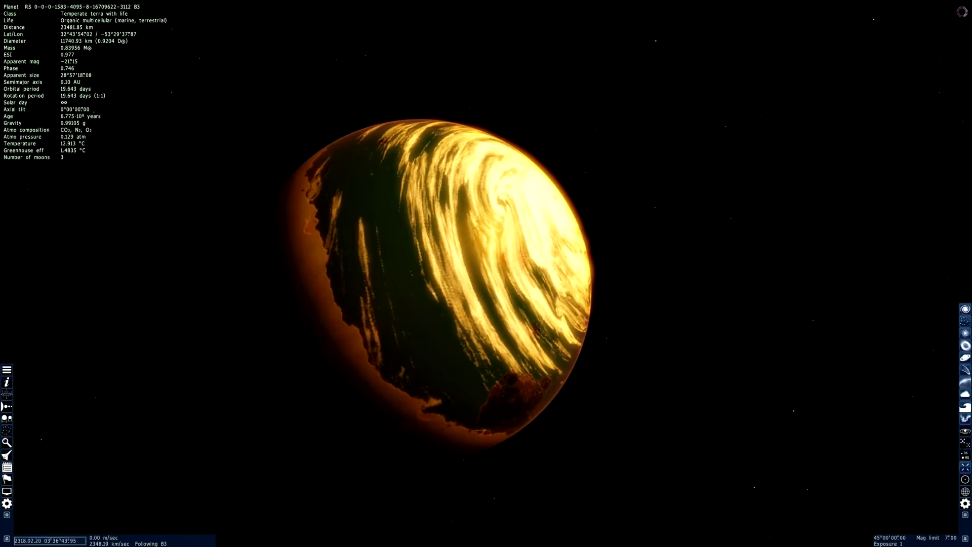
key(w)
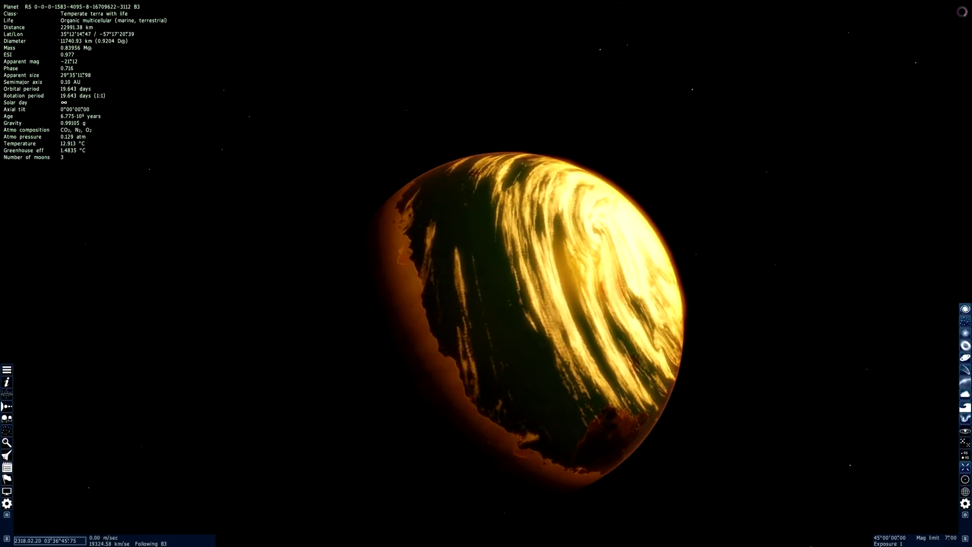
key(w)
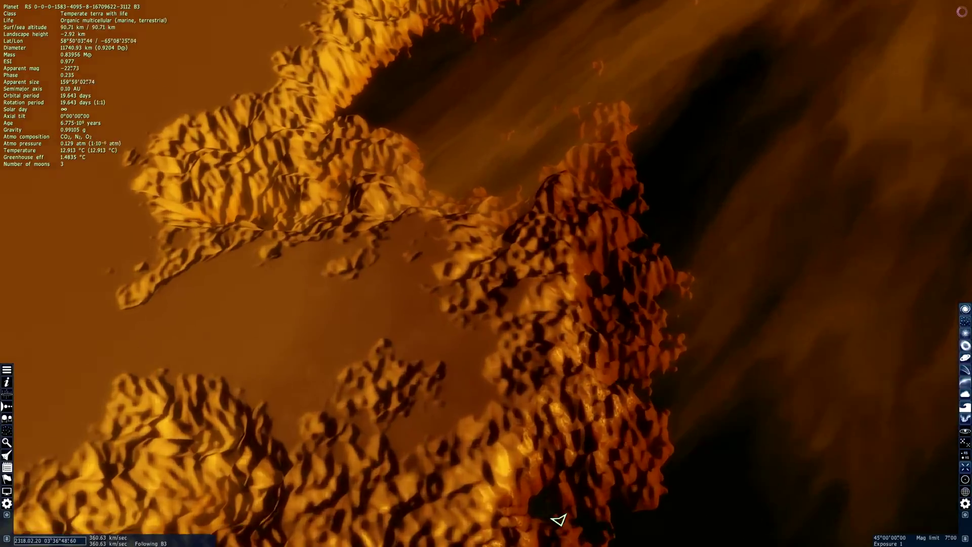
Tilt toward the hazy horizon and swing the view across the terrain ridges about 9 km up.
drag(562, 519, 460, 523)
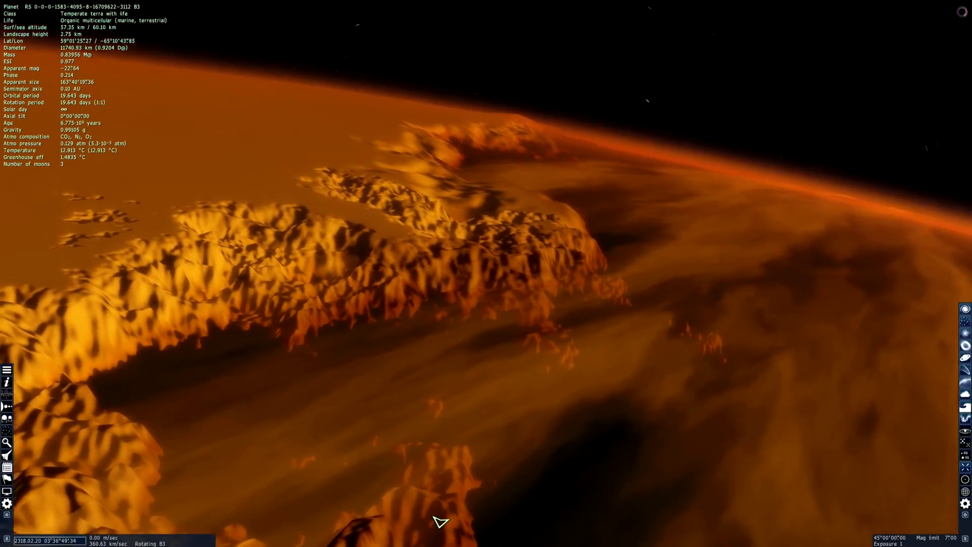
scroll(461, 523, up, 5)
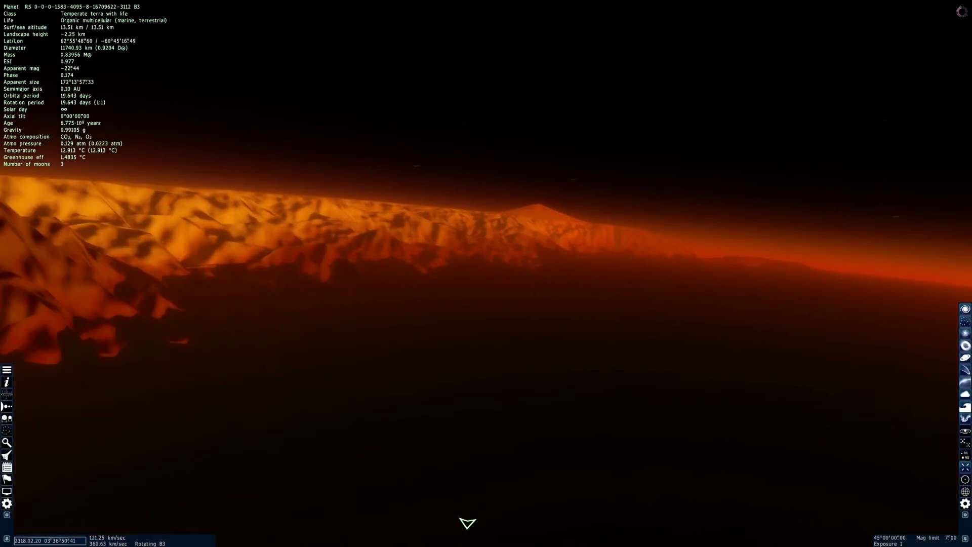
drag(461, 523, 487, 523)
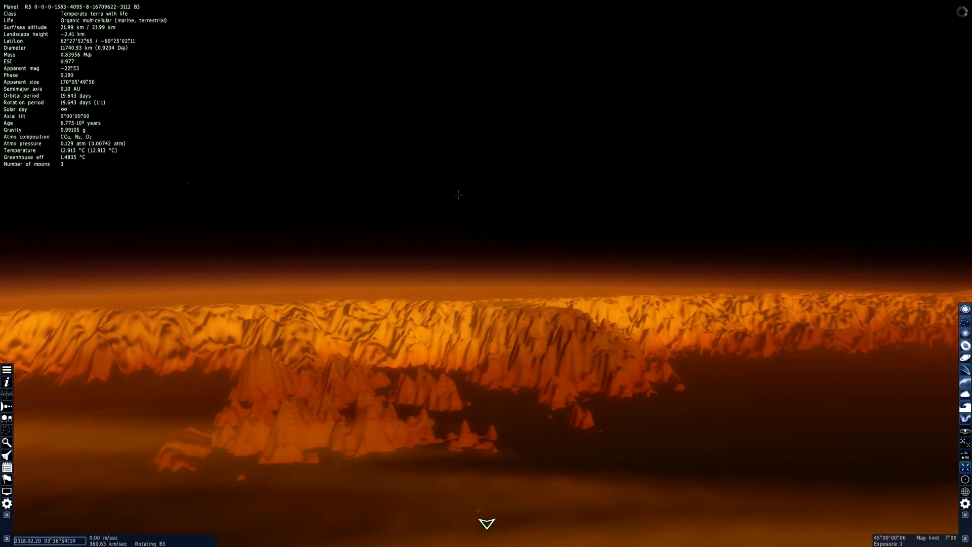
drag(459, 196, 472, 205)
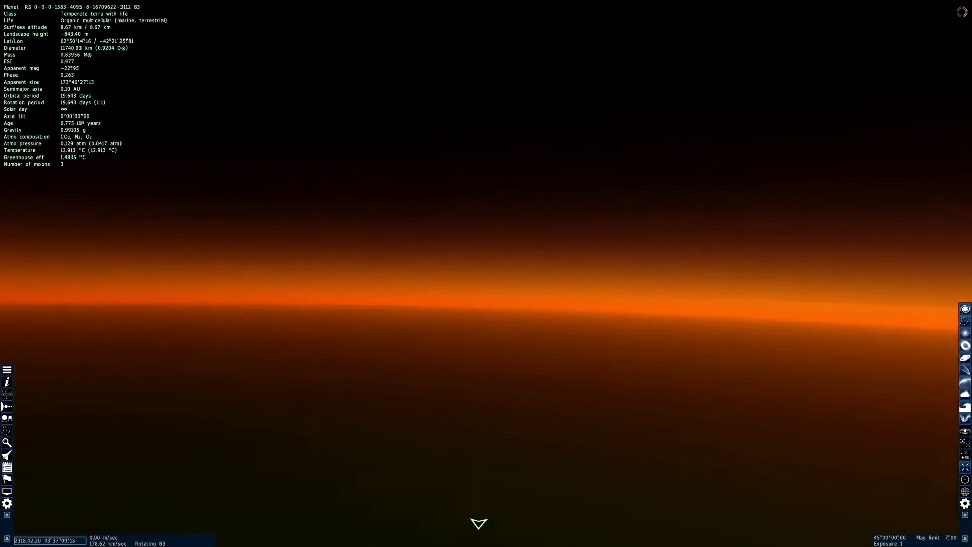
Climb out to orbit, circle to the planet's dark side and dive back to skim the surface.
key(w)
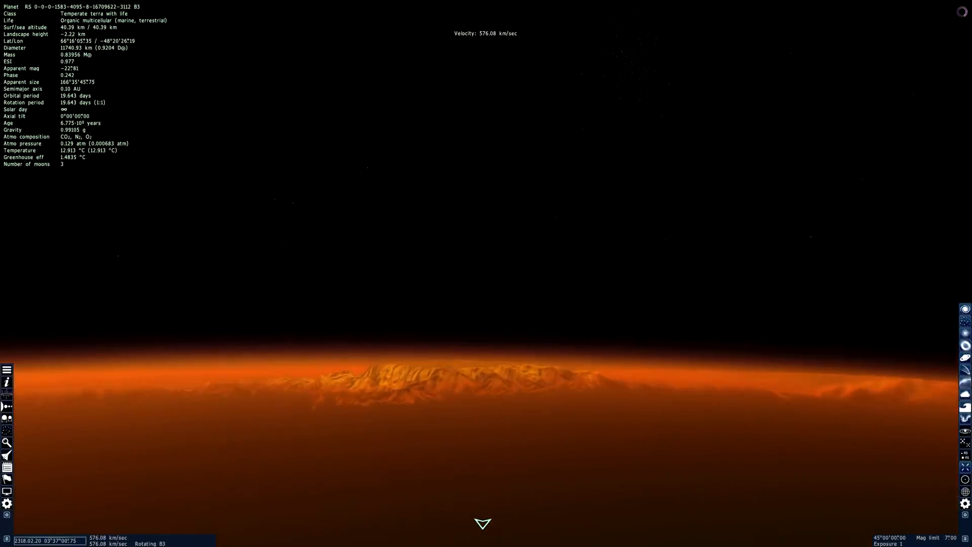
key(w)
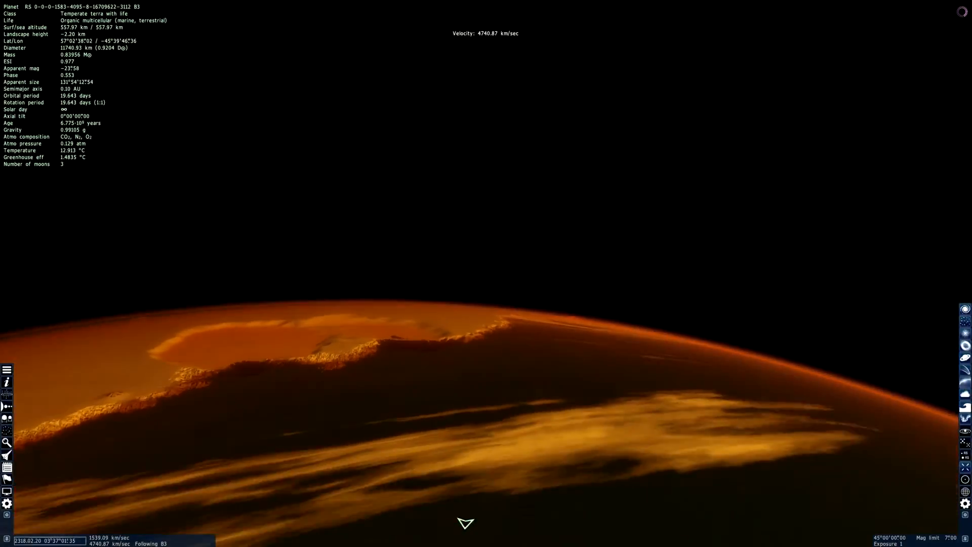
key(w)
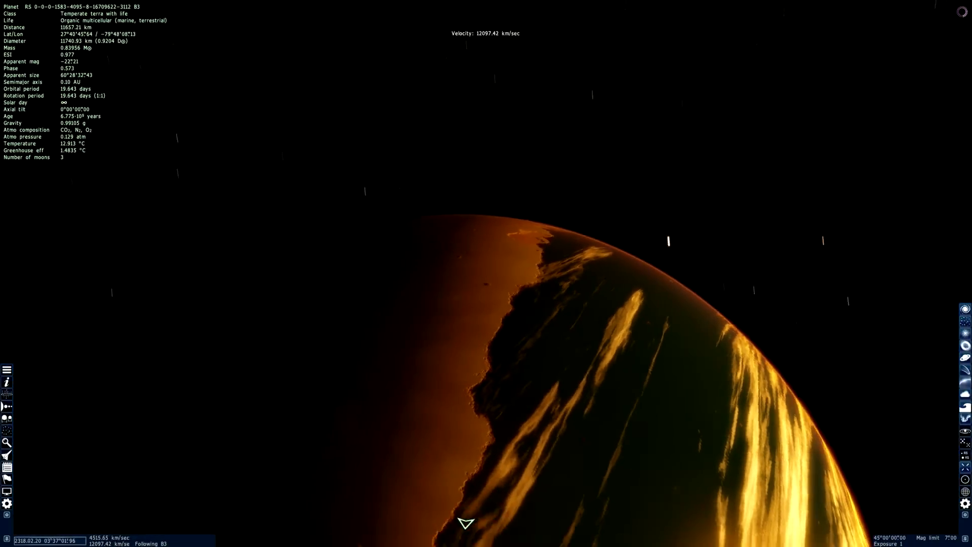
drag(667, 242, 463, 170)
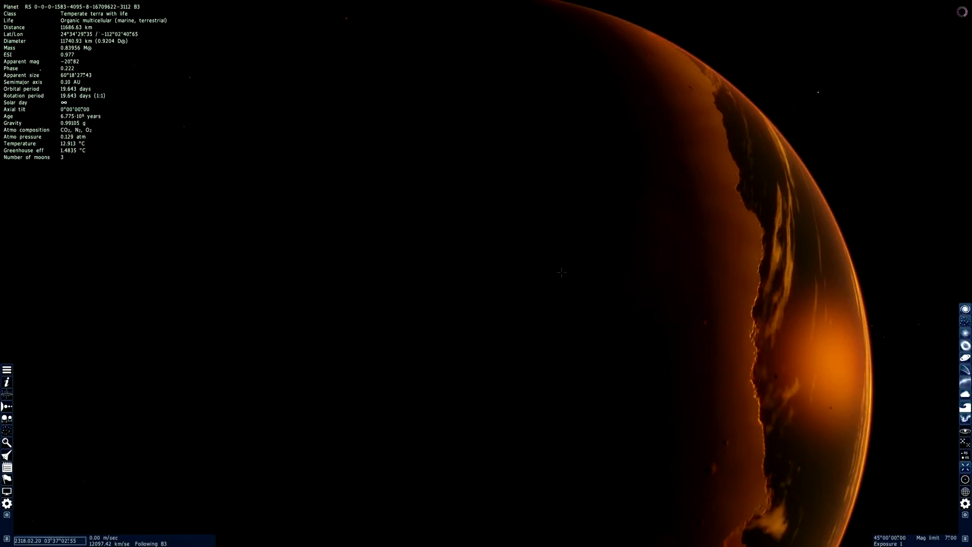
drag(561, 272, 455, 289)
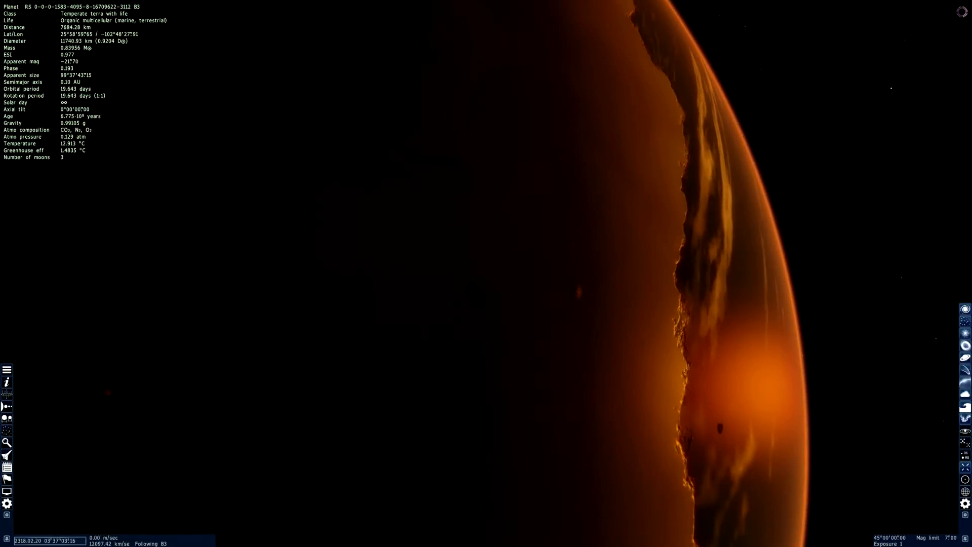
key(w)
key(w)
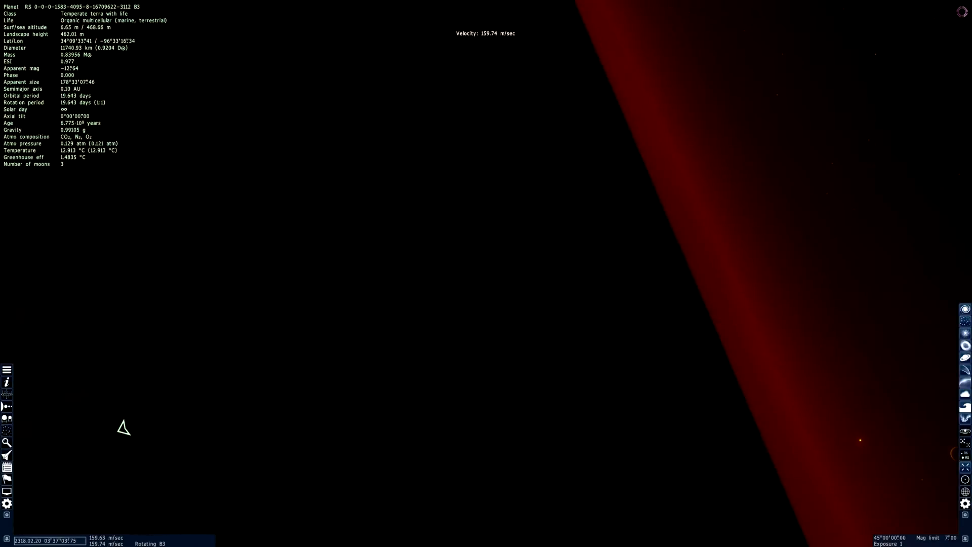
key(w)
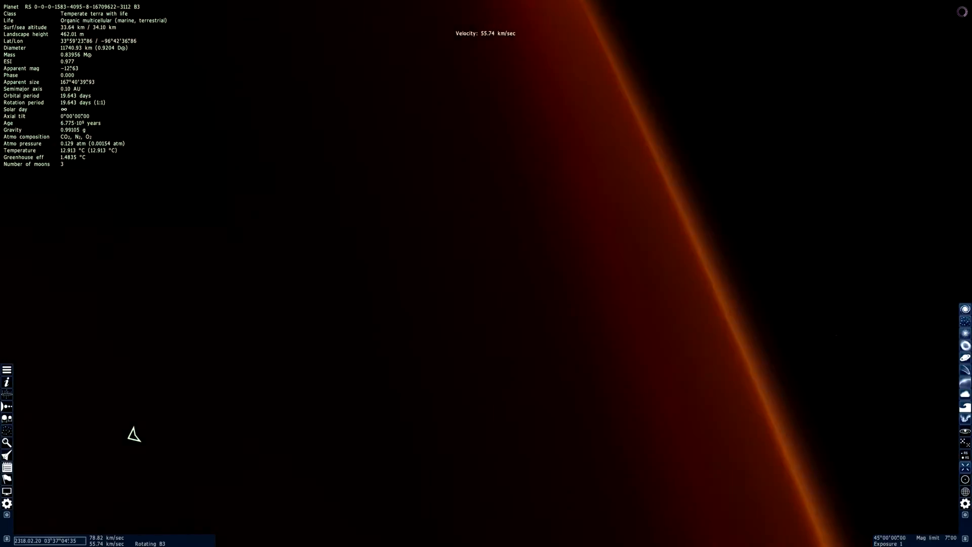
Back off to the whole planet, orbit to the storm-covered hemisphere and approach near its edge.
key(s)
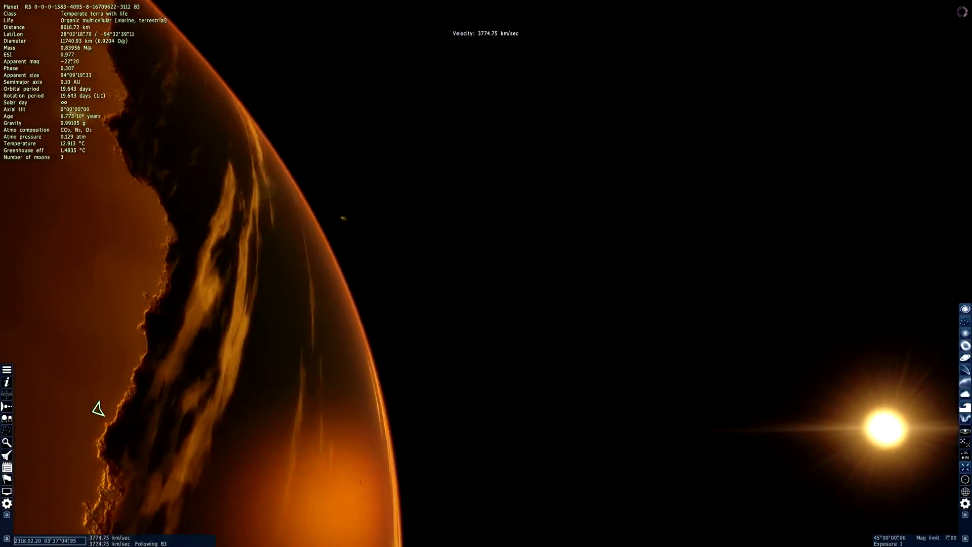
key(s)
drag(97, 408, 456, 304)
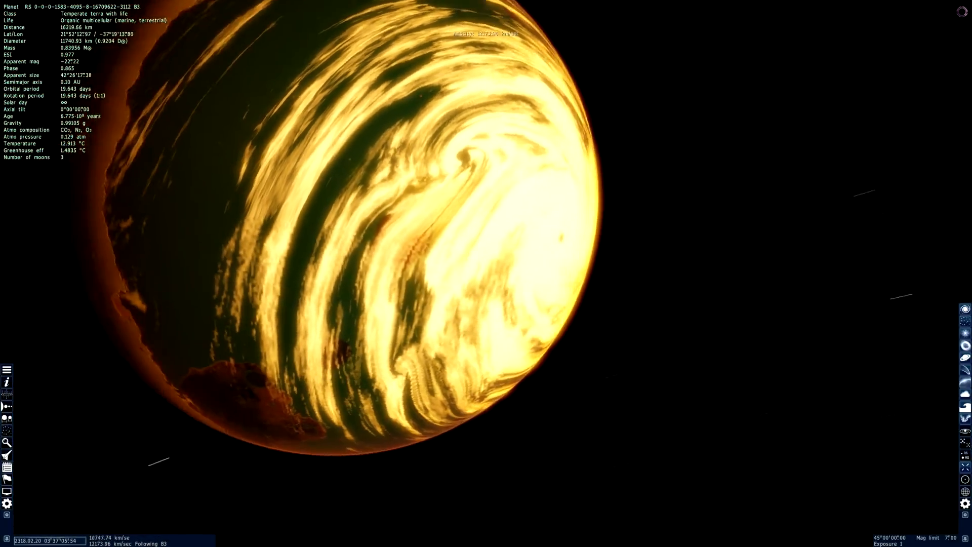
key(w)
mouse_move(455, 228)
mouse_down()
mouse_move(616, 34)
mouse_move(502, 91)
mouse_move(266, 55)
mouse_move(46, 189)
mouse_move(16, 304)
mouse_move(69, 372)
mouse_move(162, 451)
mouse_move(285, 498)
mouse_move(539, 521)
mouse_move(406, 516)
mouse_move(436, 522)
mouse_move(562, 520)
mouse_move(338, 509)
mouse_move(42, 338)
mouse_move(456, 380)
mouse_move(826, 441)
mouse_move(642, 511)
mouse_move(481, 523)
mouse_move(493, 523)
mouse_up()
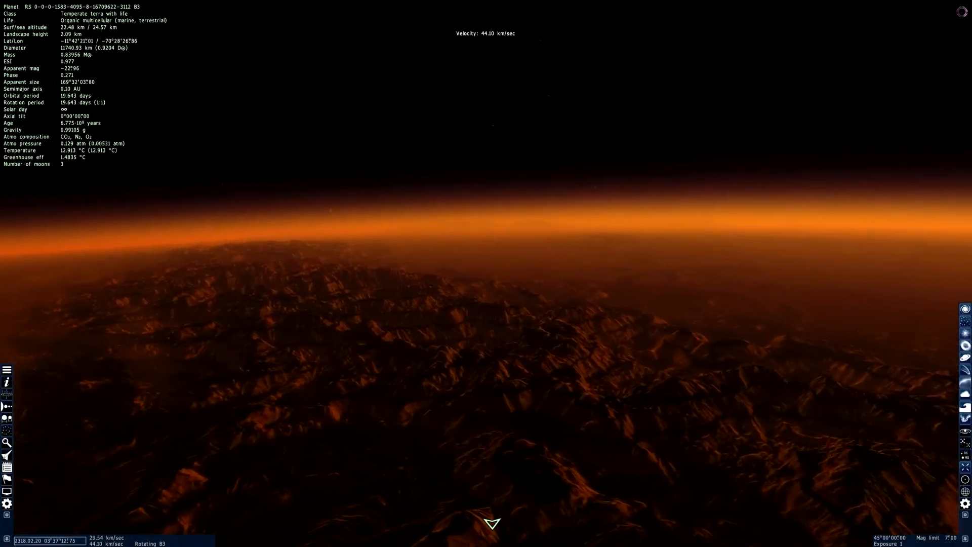
Descend and fly forward over the mountains, then climb above the peaks.
drag(492, 523, 482, 524)
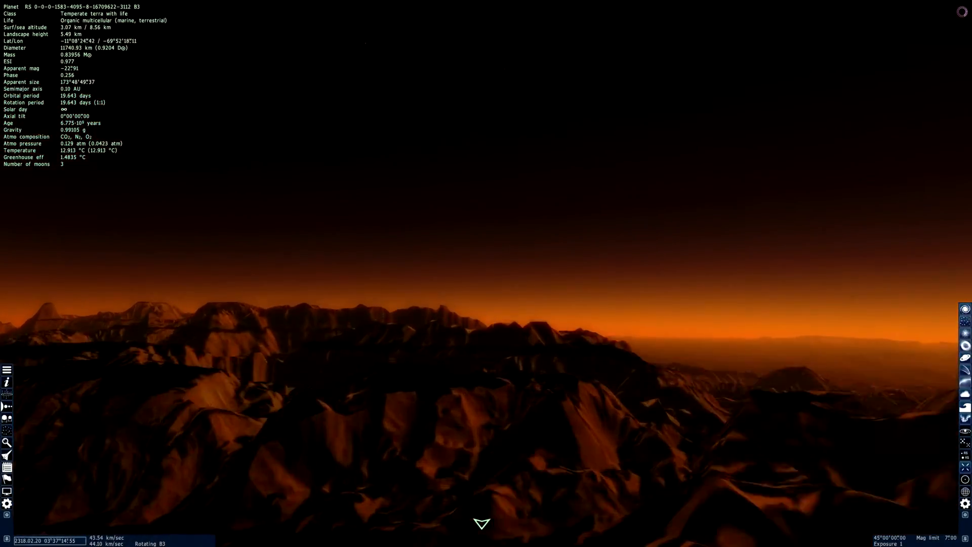
drag(482, 524, 479, 524)
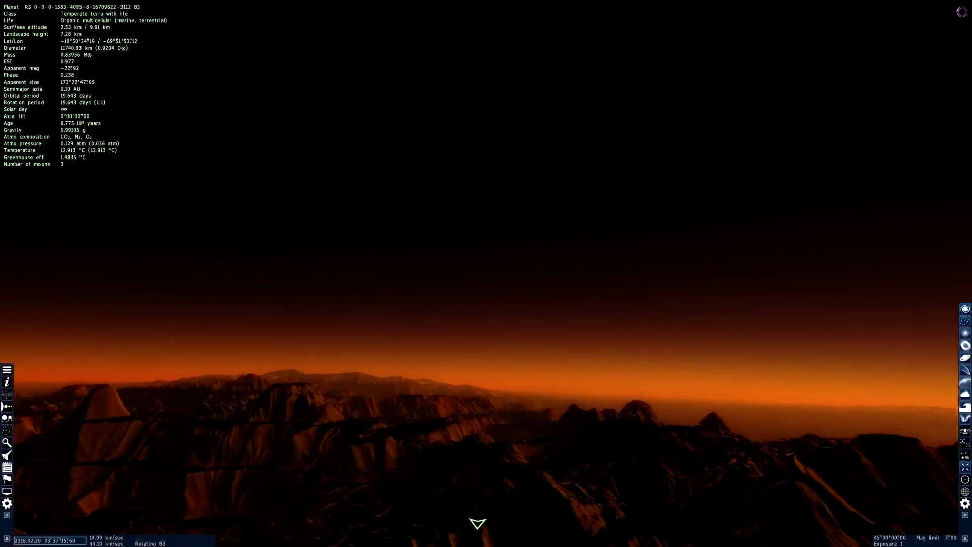
drag(478, 524, 463, 523)
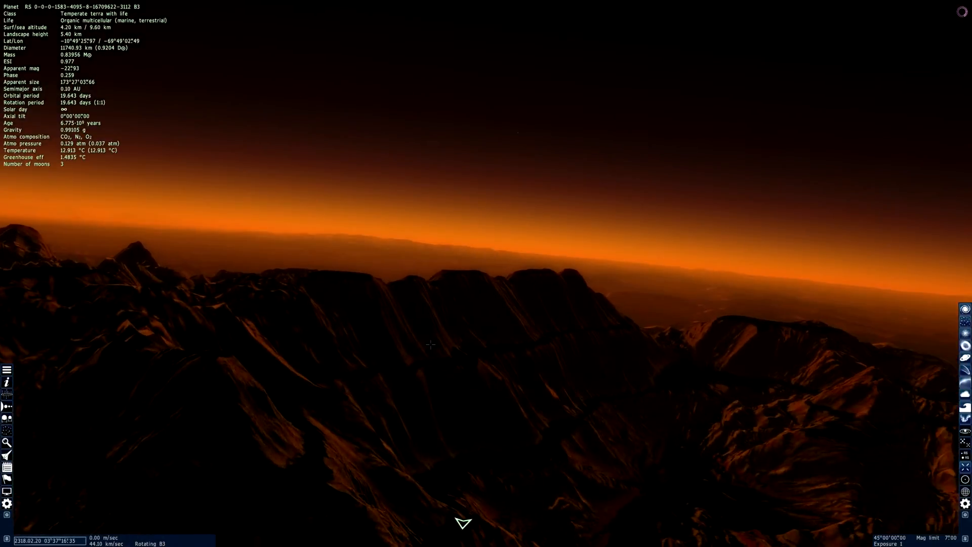
key(w)
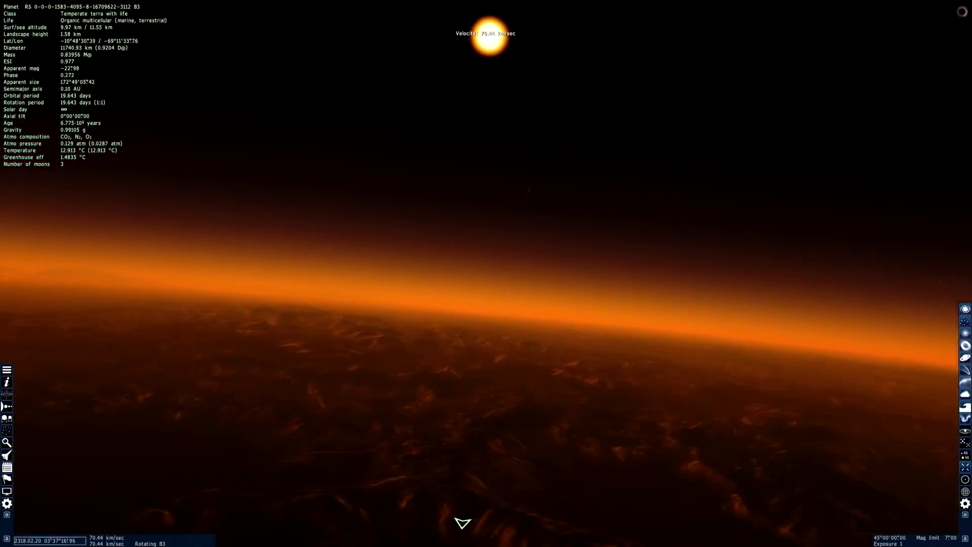
Turn from the sun, descend into the river valley, look around it and fly onward.
drag(461, 523, 461, 524)
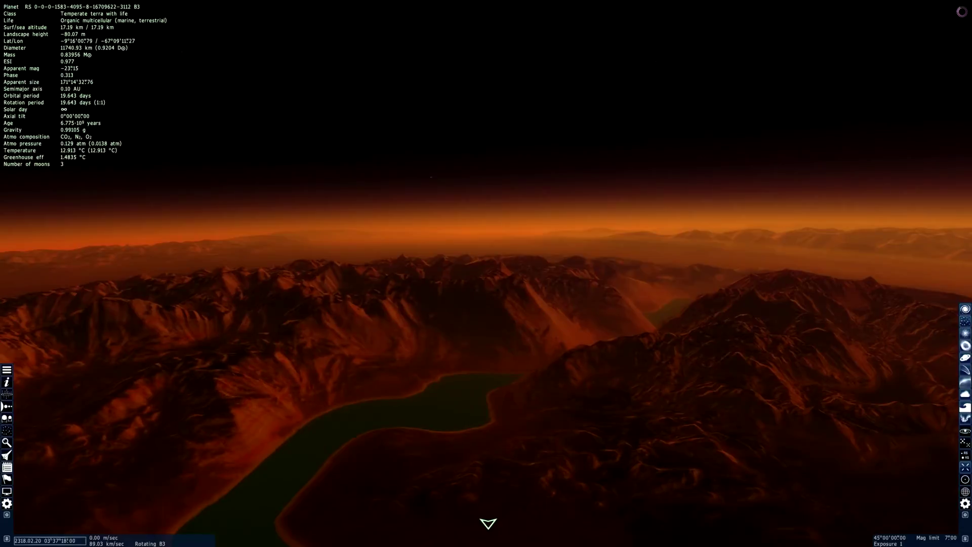
mouse_move(488, 523)
mouse_down()
mouse_move(445, 523)
mouse_move(494, 523)
mouse_up()
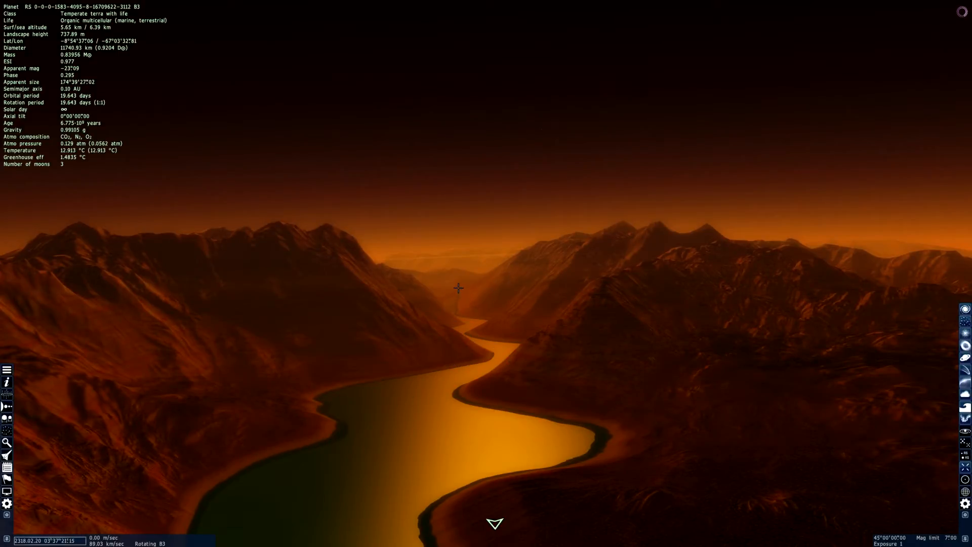
mouse_move(458, 288)
mouse_down()
mouse_move(487, 379)
mouse_move(486, 289)
mouse_move(459, 288)
mouse_up()
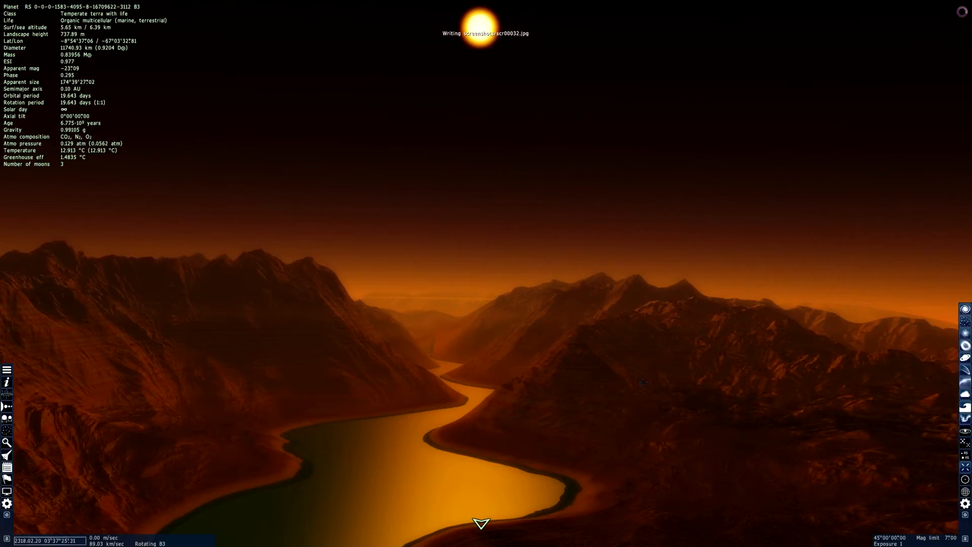
key(w)
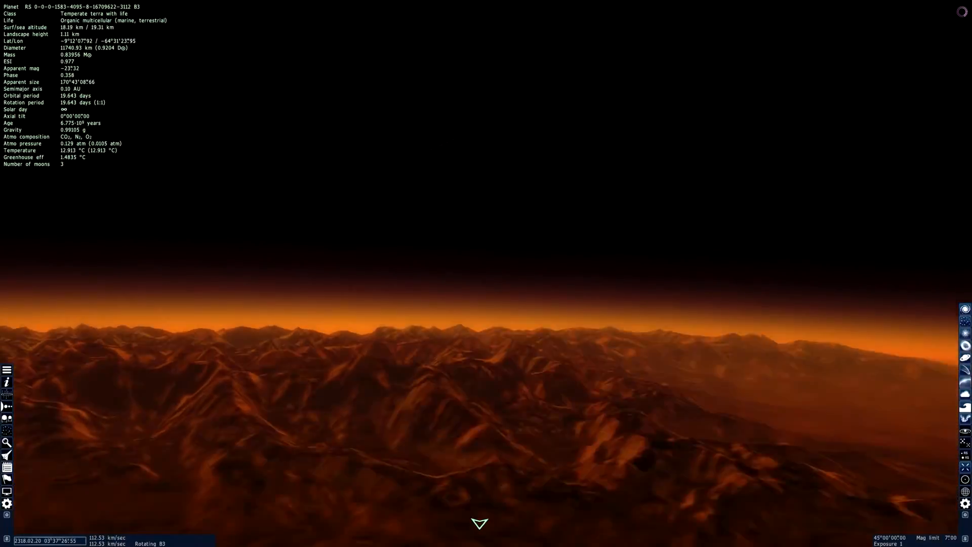
scroll(486, 273, up, 5)
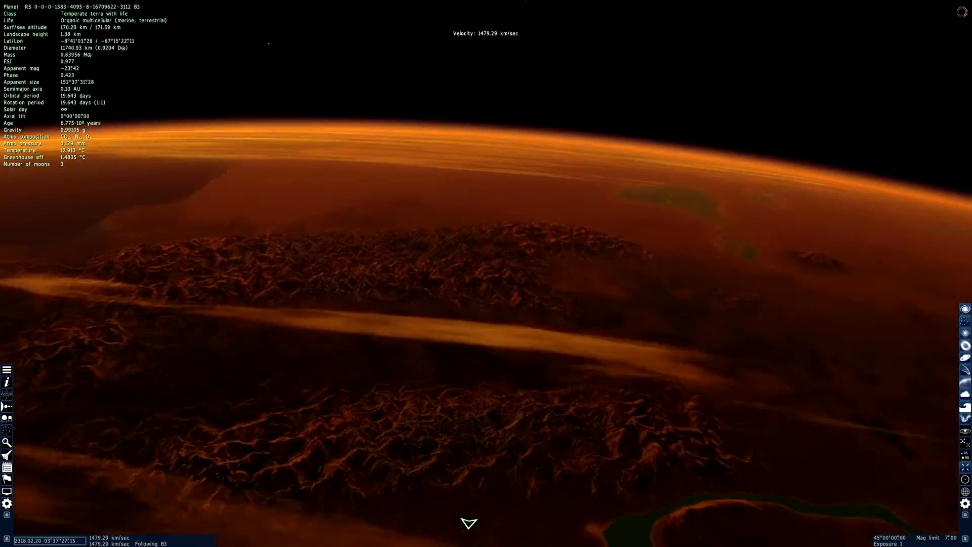
scroll(486, 274, down, 3)
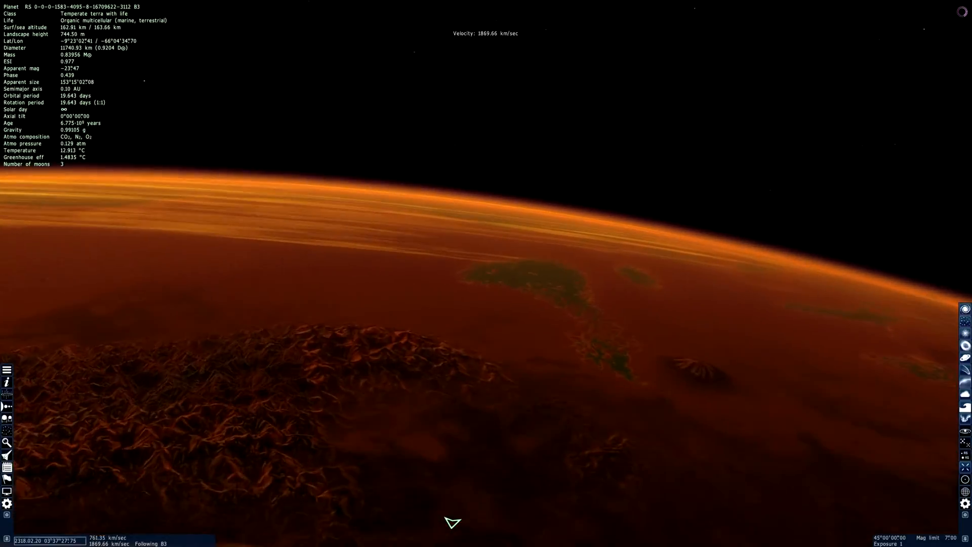
scroll(437, 522, down, 3)
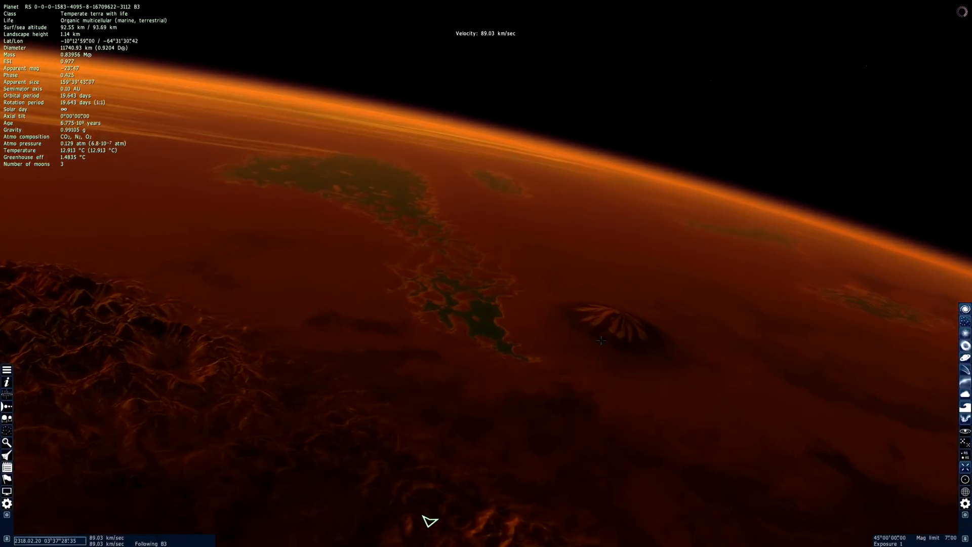
Descend over the lakes and islands to the coastline, then tilt up toward the horizon.
key(w)
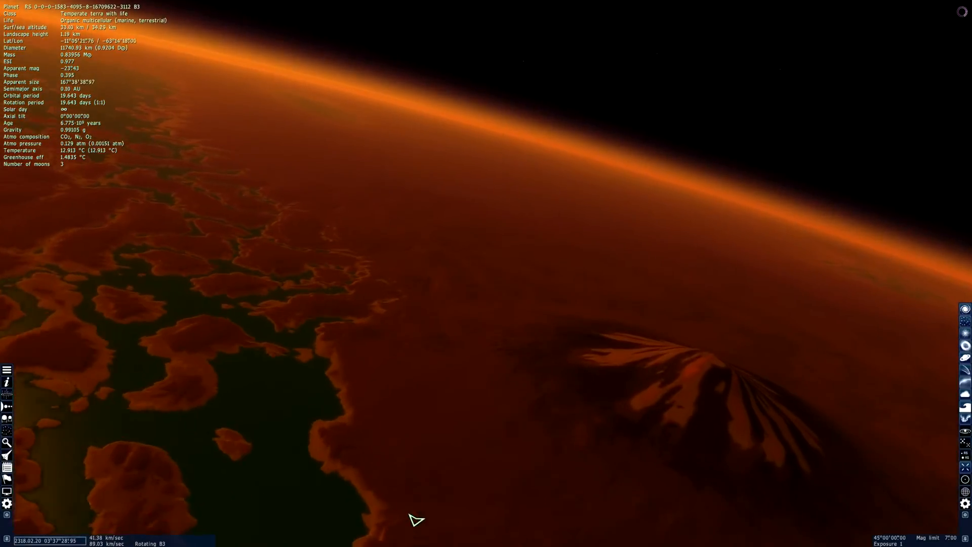
key(w)
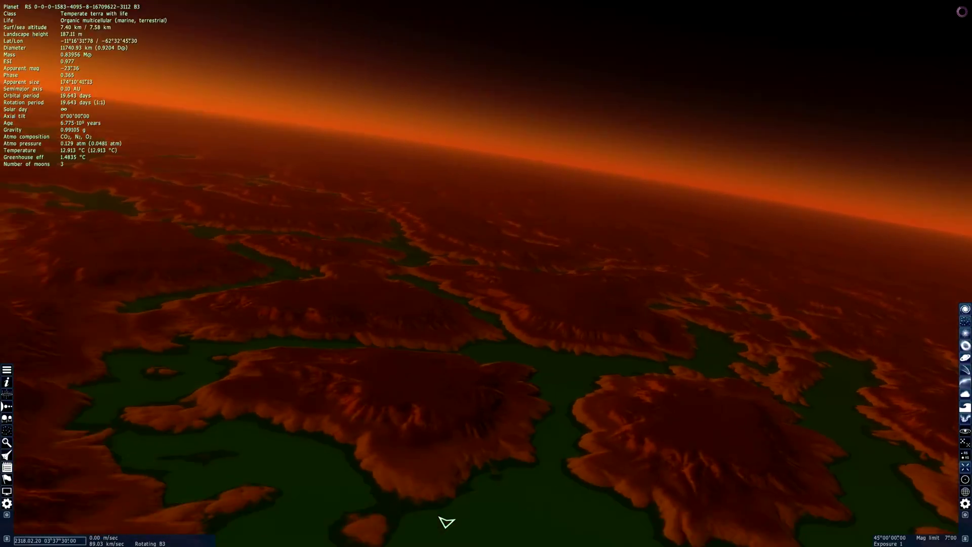
drag(444, 521, 492, 523)
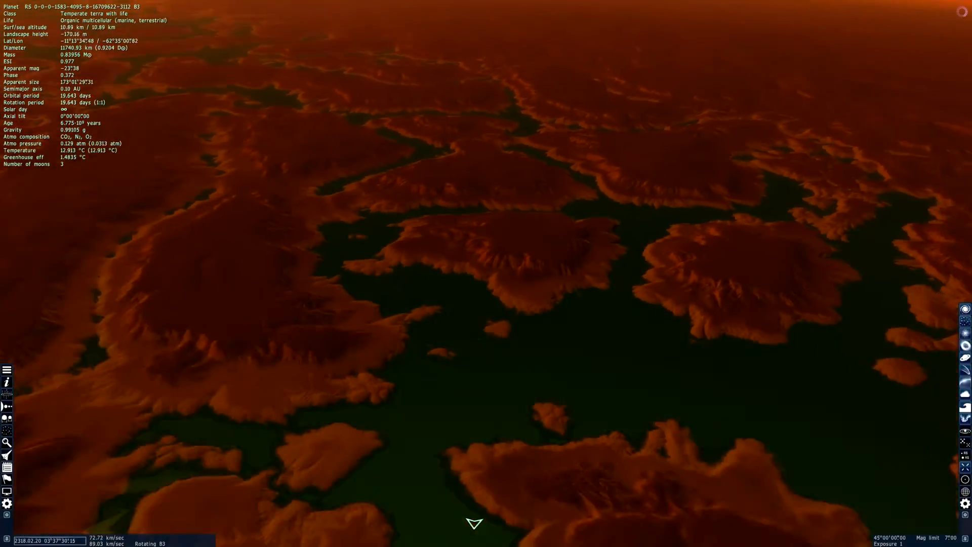
key(w)
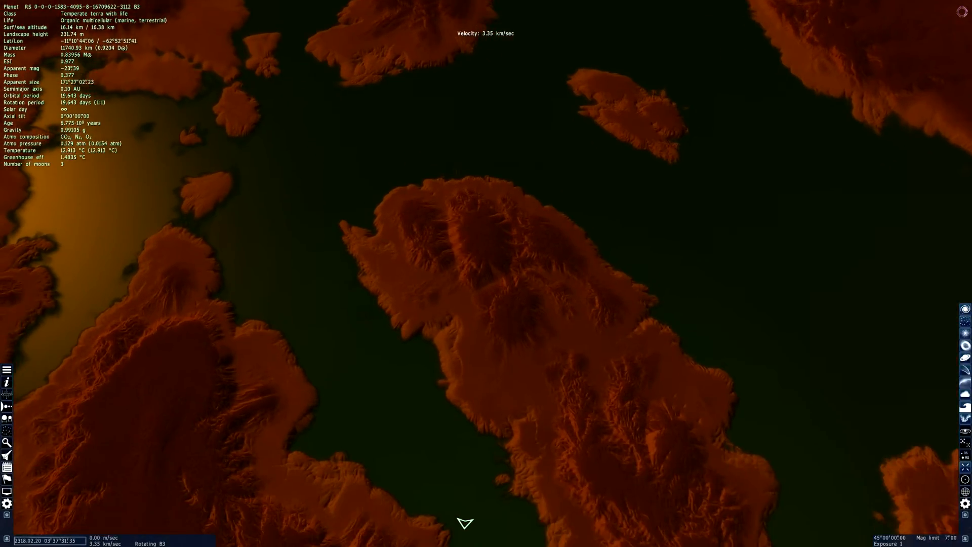
key(w)
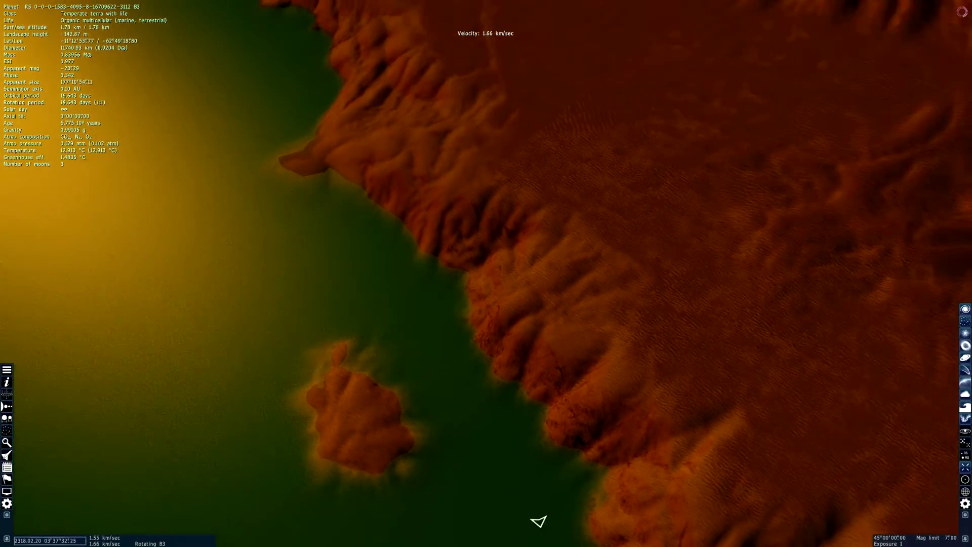
drag(550, 521, 484, 524)
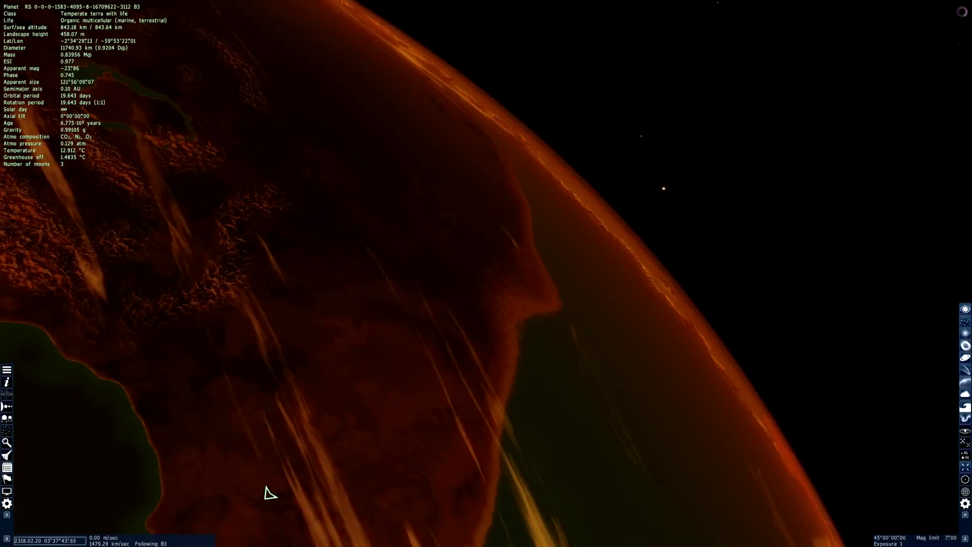
Turn across the planet and fly low until skimming about 5 km above the coastal plain.
drag(410, 519, 475, 523)
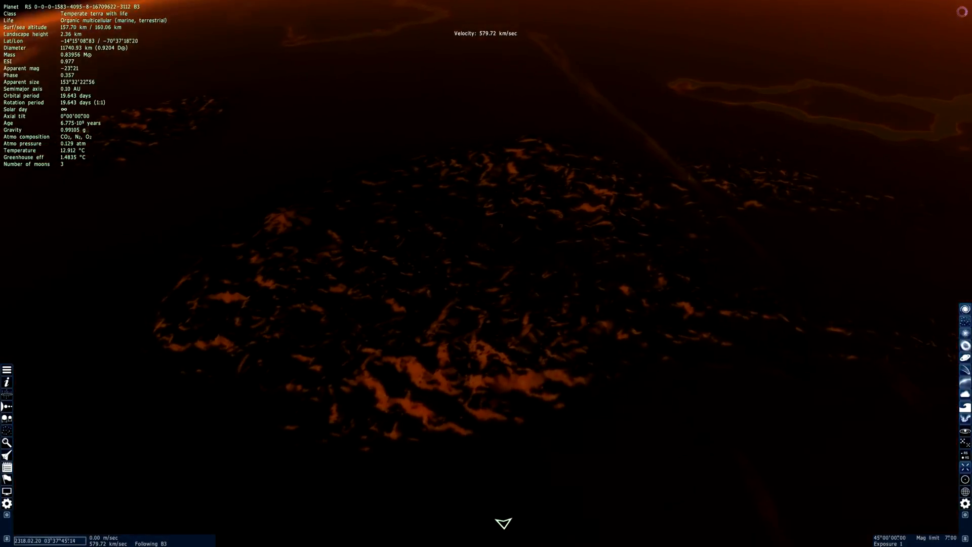
drag(458, 523, 572, 518)
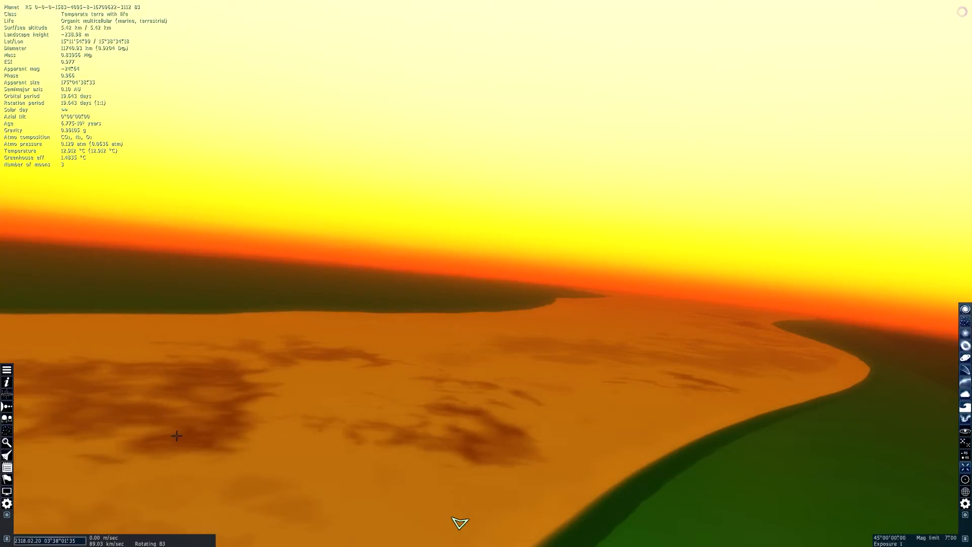
Follow the terra, skim its green ocean at about 37 m, then rise to 113 km above the storm eye.
key(g)
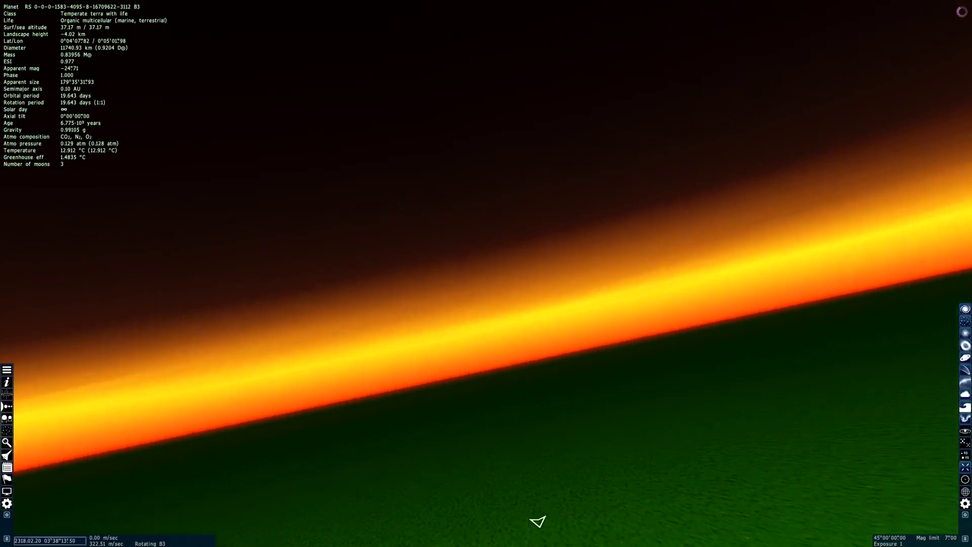
mouse_move(538, 521)
mouse_down()
mouse_move(450, 523)
mouse_move(476, 523)
mouse_up()
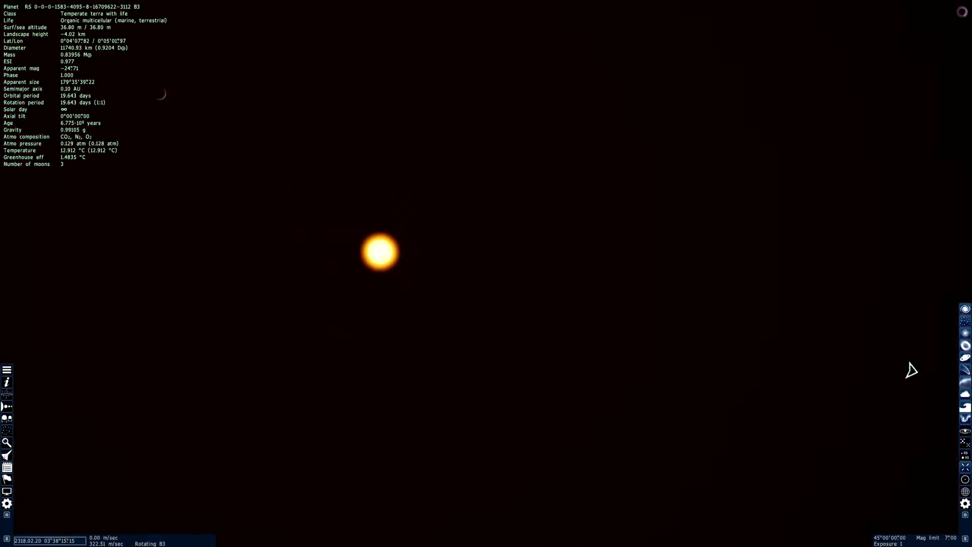
mouse_move(912, 370)
mouse_down()
mouse_move(630, 508)
mouse_move(456, 523)
mouse_move(487, 523)
mouse_up()
key(w)
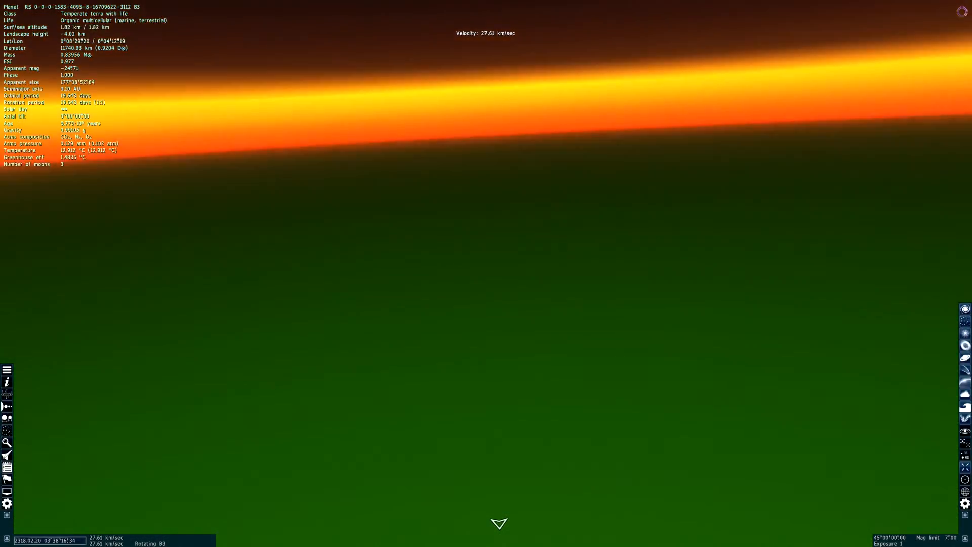
key(w)
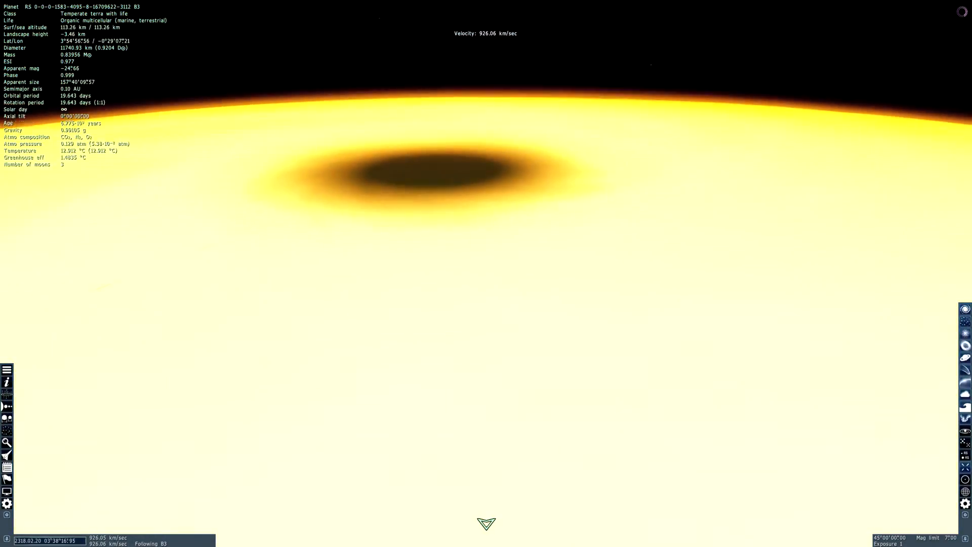
Recede from planet B3 while orbiting it until it shrinks to a tiny disc.
key(w)
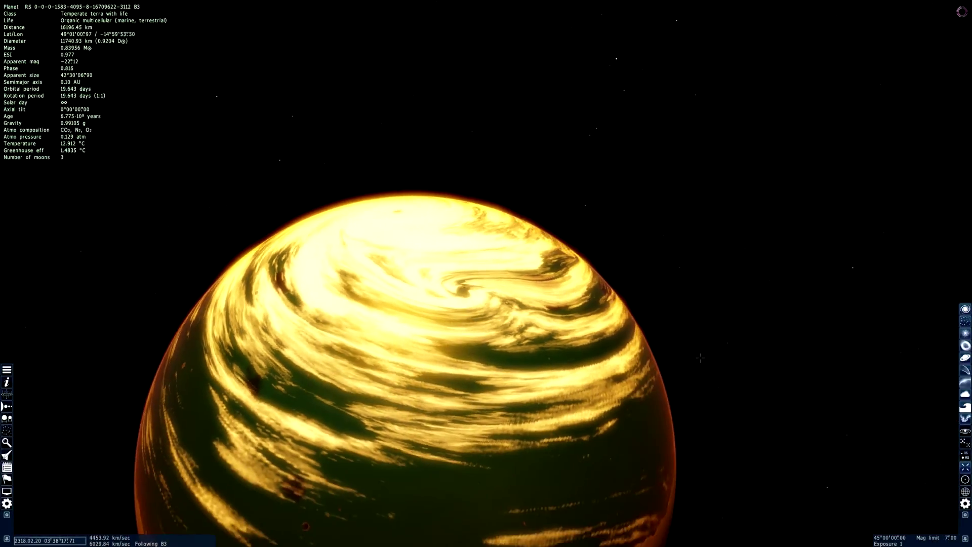
drag(486, 380, 381, 229)
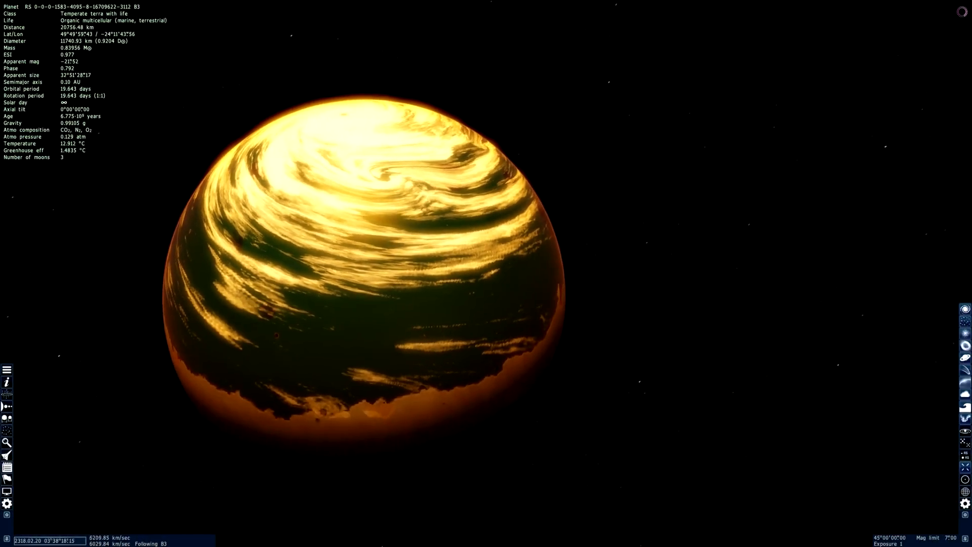
scroll(486, 273, up, 5)
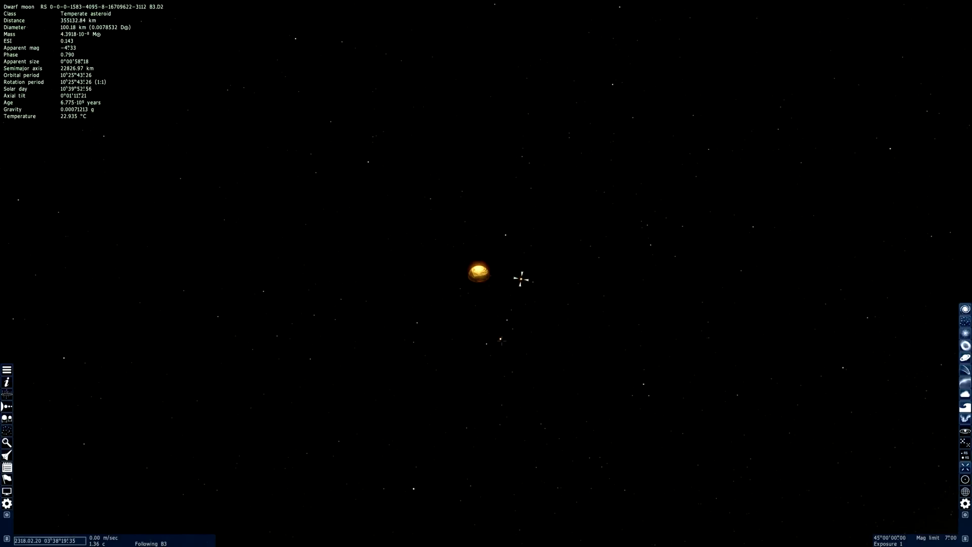
Fly over dwarf moon B3.D3's surface, streak out across the stars and halt near the neutron star.
drag(500, 338, 332, 68)
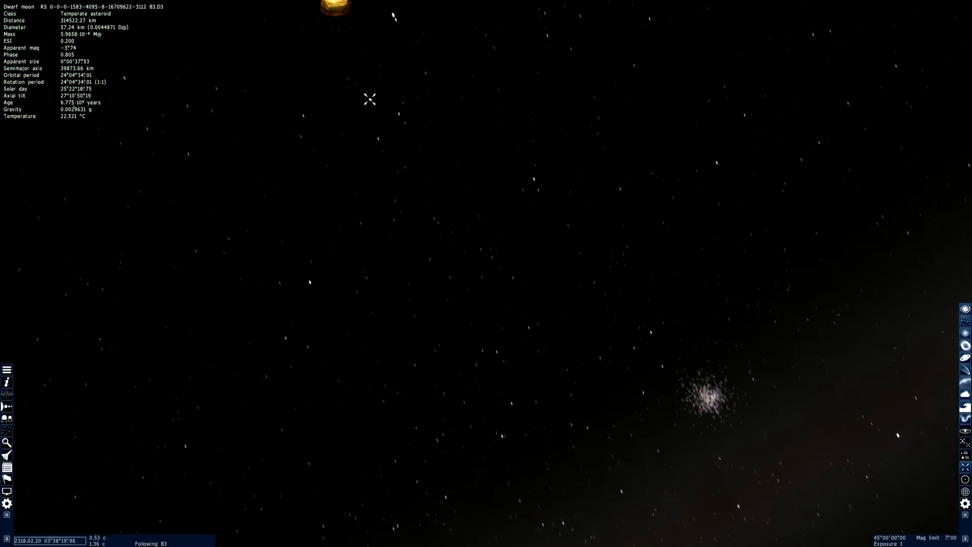
key(w)
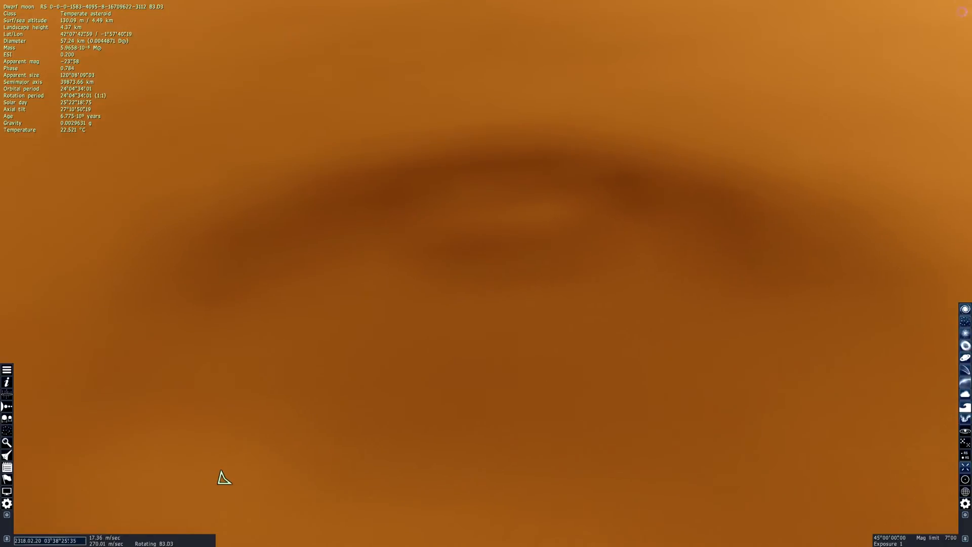
mouse_move(224, 477)
mouse_down()
mouse_move(156, 447)
mouse_move(273, 494)
mouse_move(334, 505)
mouse_move(505, 524)
mouse_move(615, 509)
mouse_move(551, 520)
mouse_move(506, 304)
mouse_up()
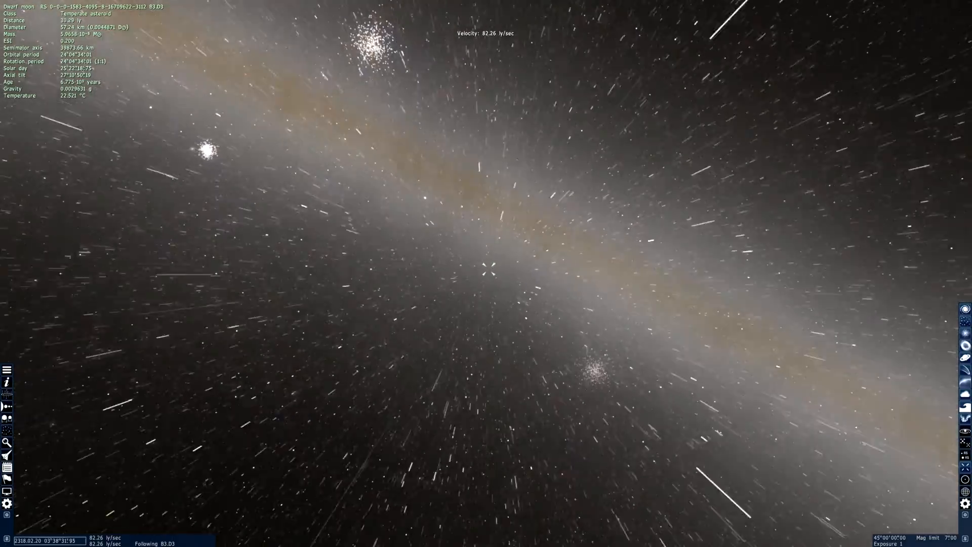
key(z)
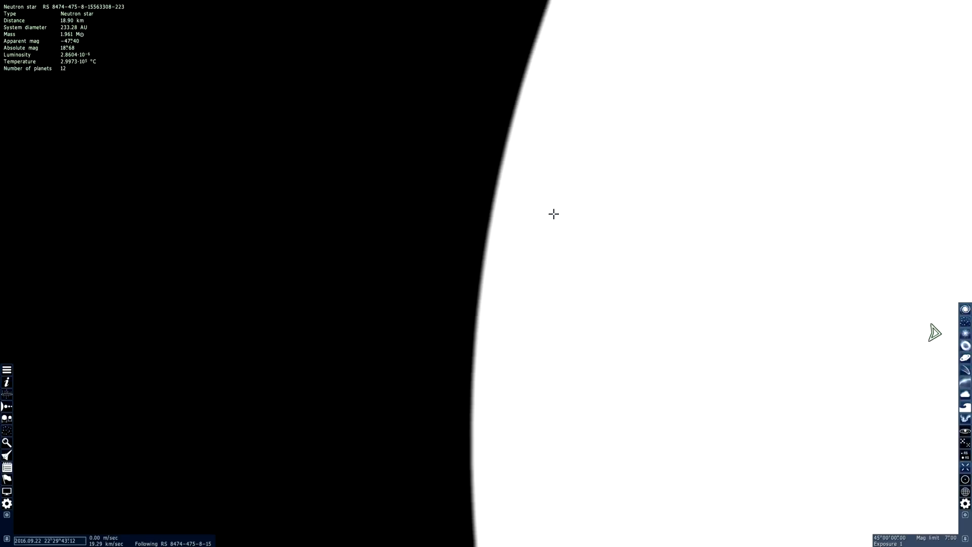
Swing around the neutron star to bring its blazing white horizon into view.
drag(553, 214, 684, 114)
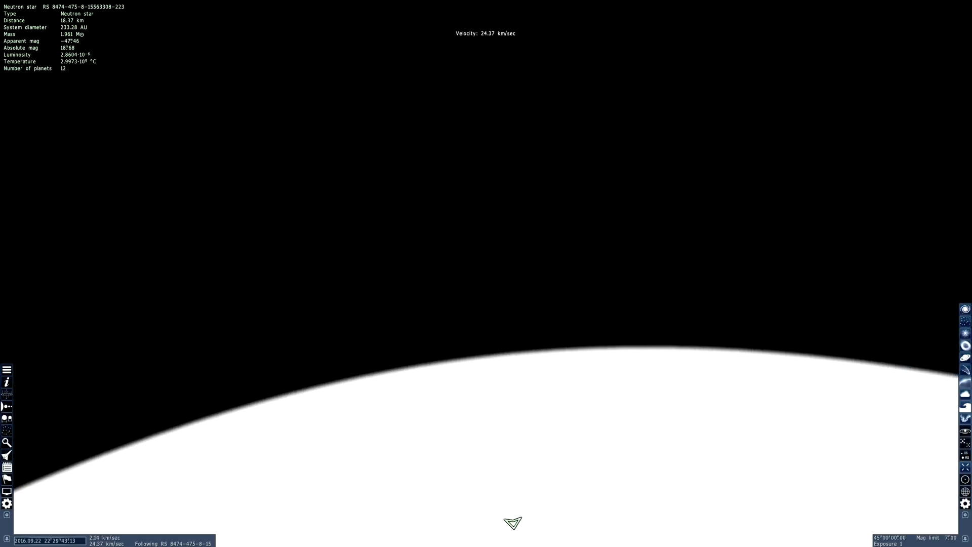
drag(486, 380, 486, 228)
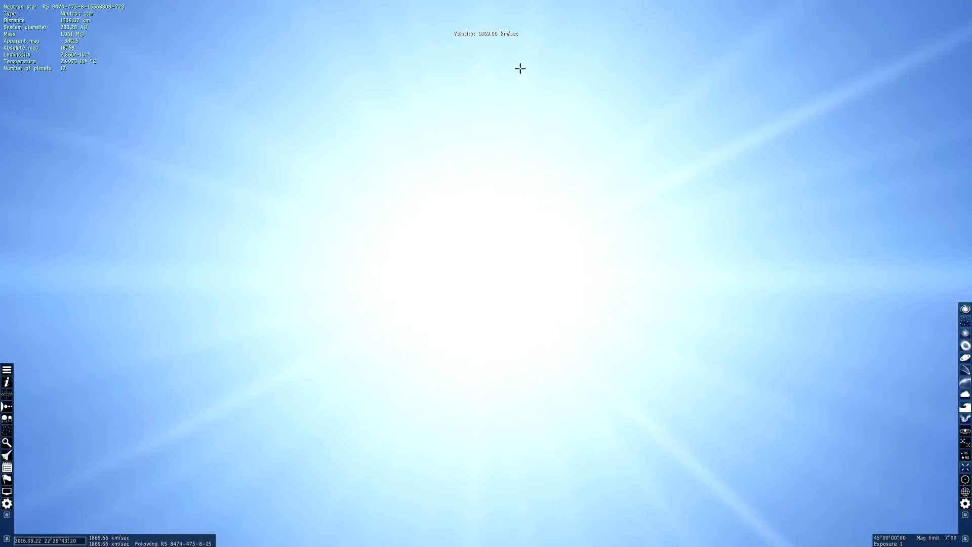
scroll(532, 228, up, 5)
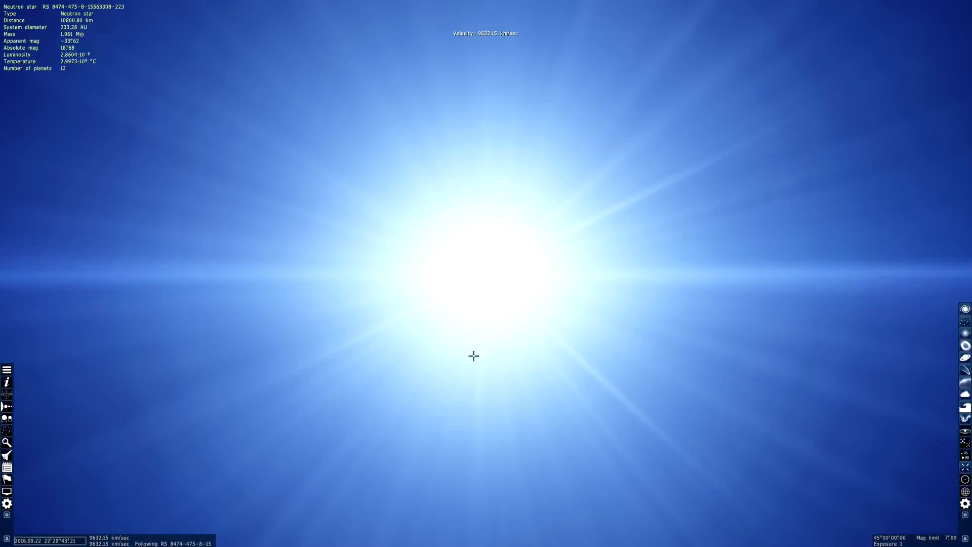
scroll(474, 356, up, 5)
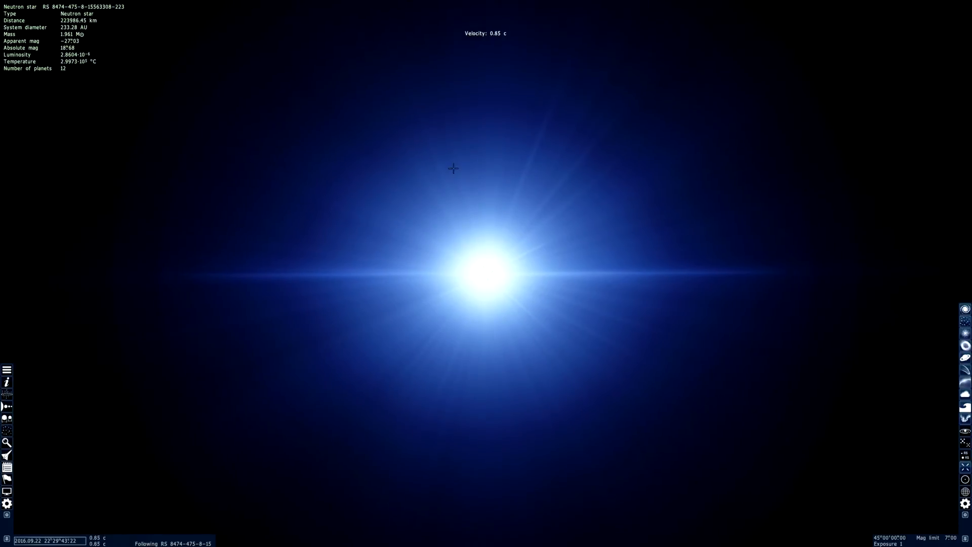
scroll(454, 169, up, 3)
scroll(450, 261, up, 3)
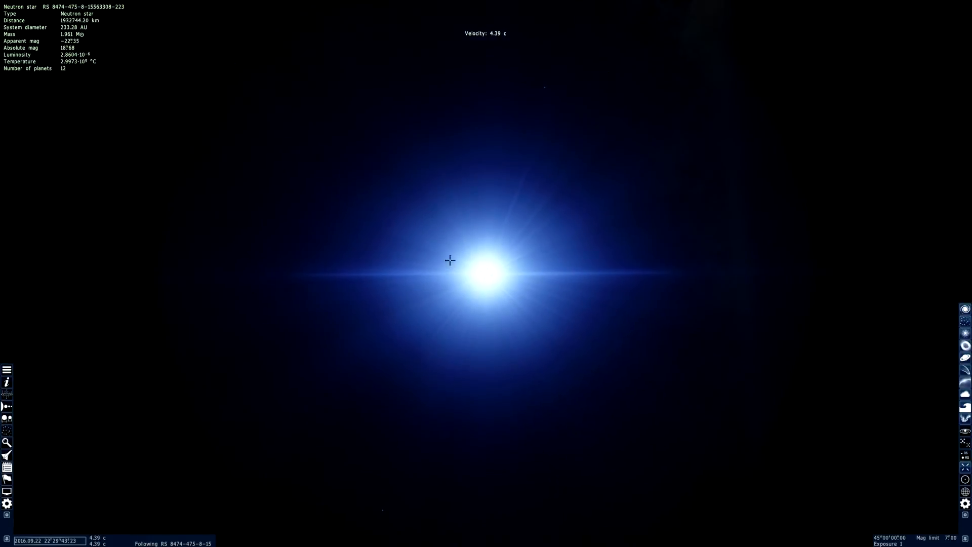
scroll(659, 296, up, 3)
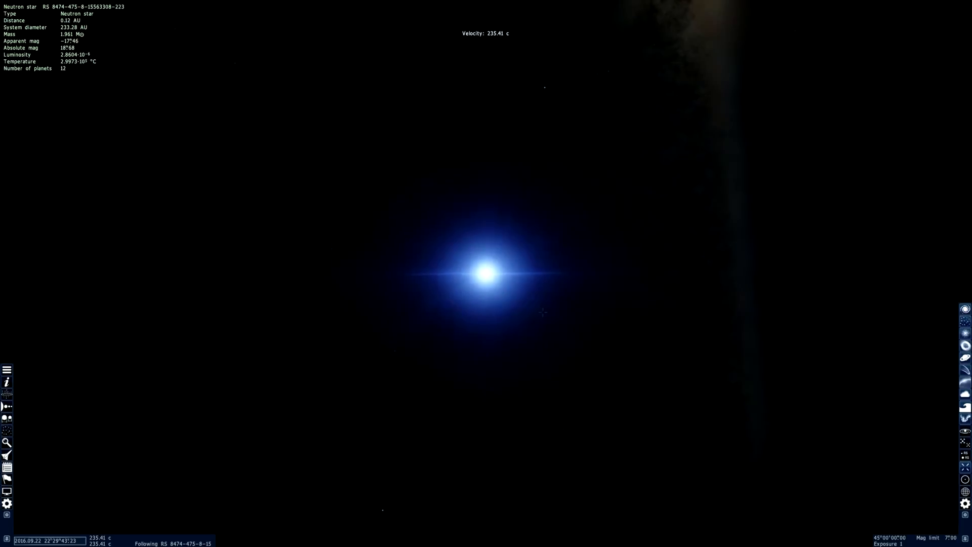
scroll(592, 304, up, 3)
scroll(541, 309, up, 3)
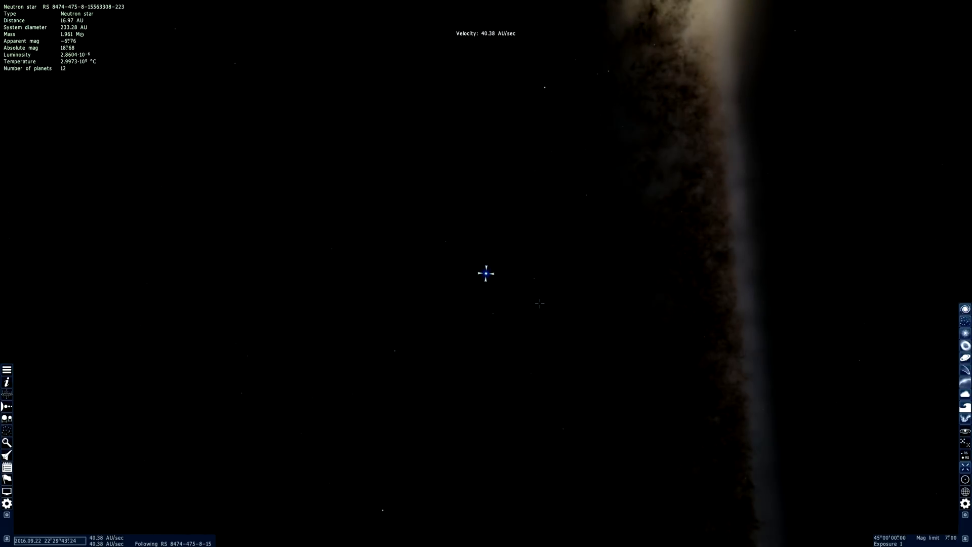
scroll(540, 304, up, 3)
scroll(538, 299, up, 3)
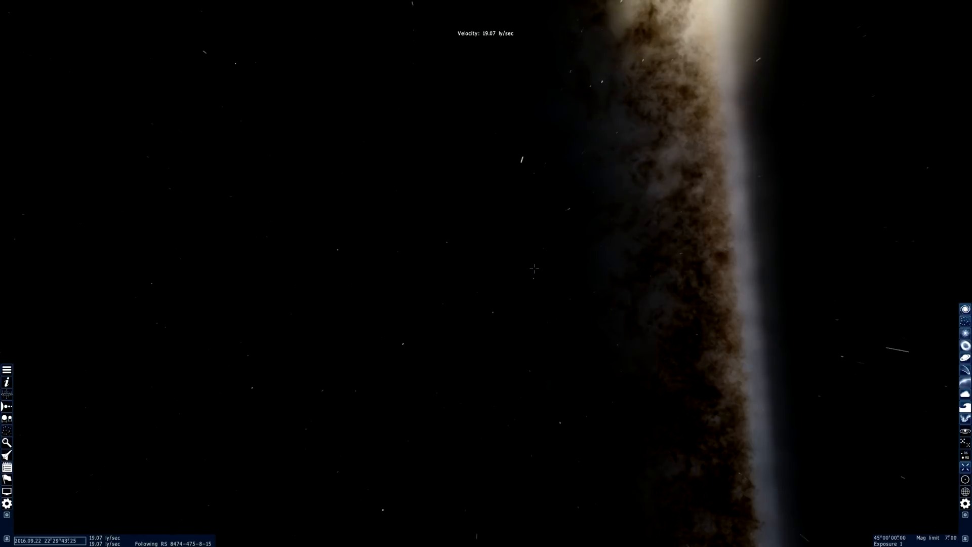
scroll(534, 269, up, 2)
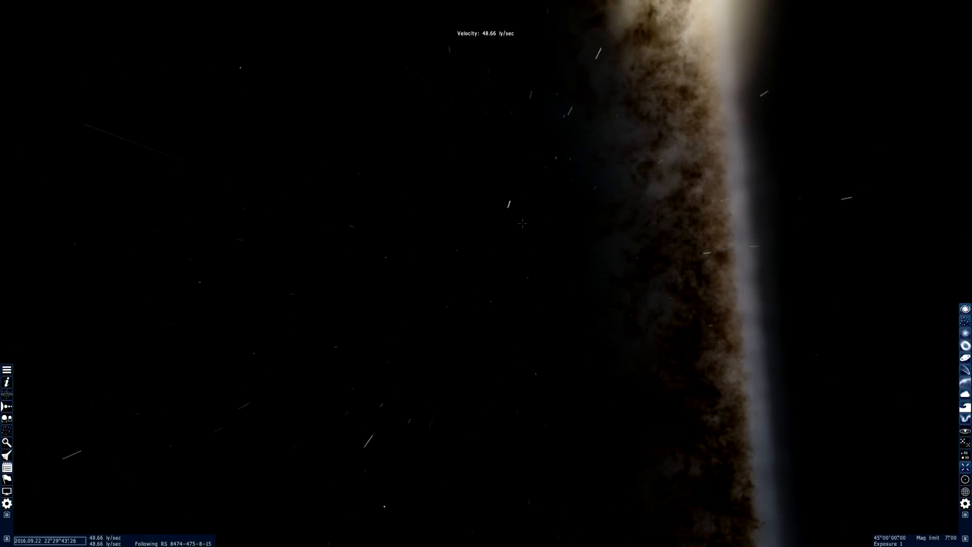
scroll(517, 243, up, 1)
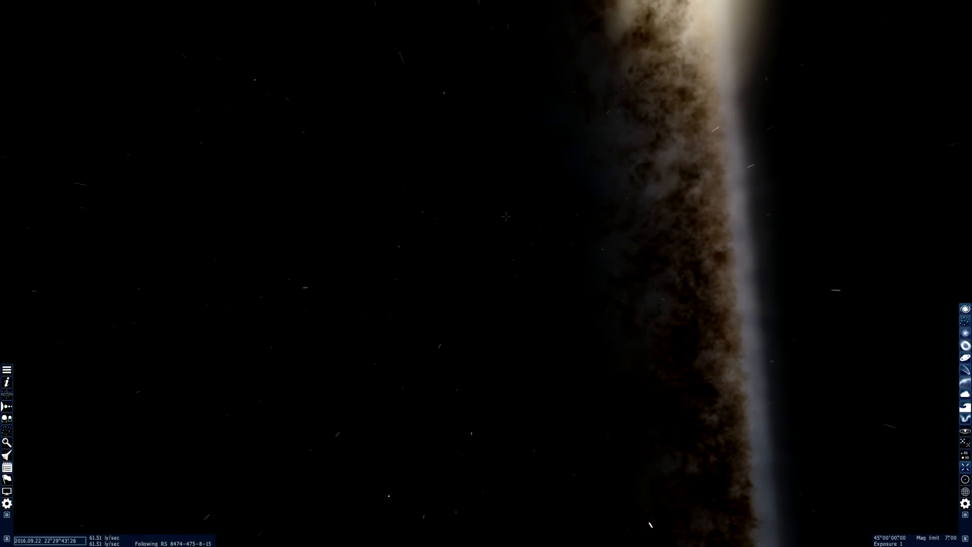
scroll(506, 217, up, 2)
scroll(524, 222, up, 2)
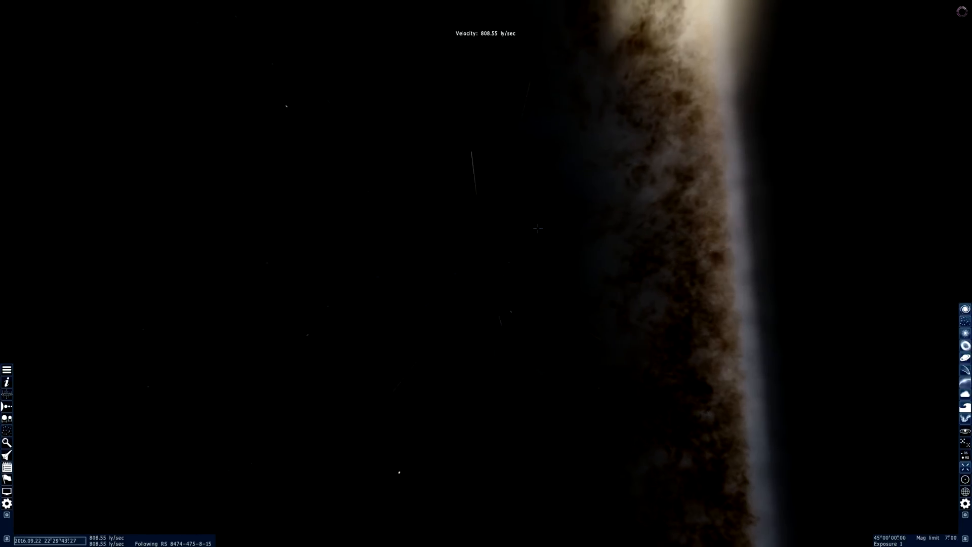
scroll(539, 226, up, 2)
scroll(539, 226, up, 2)
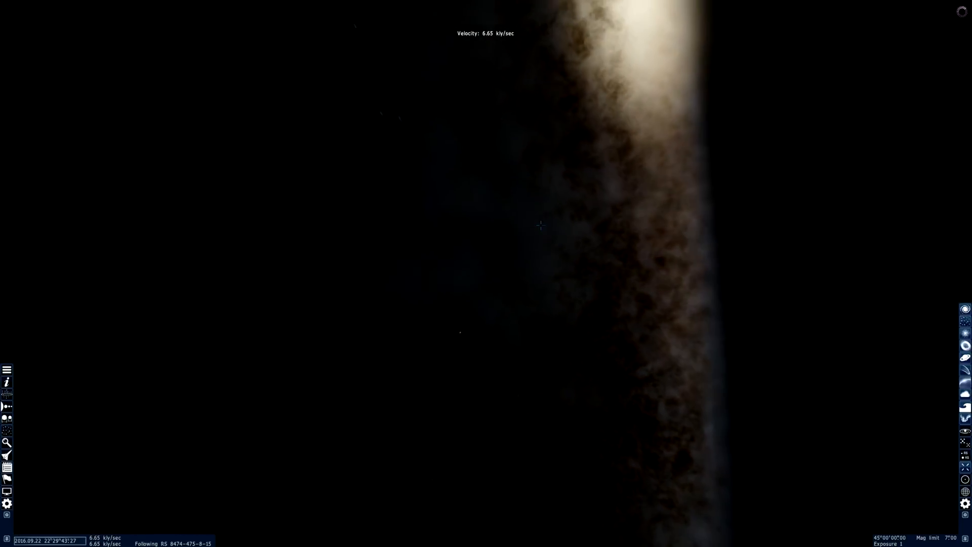
scroll(502, 258, up, 1)
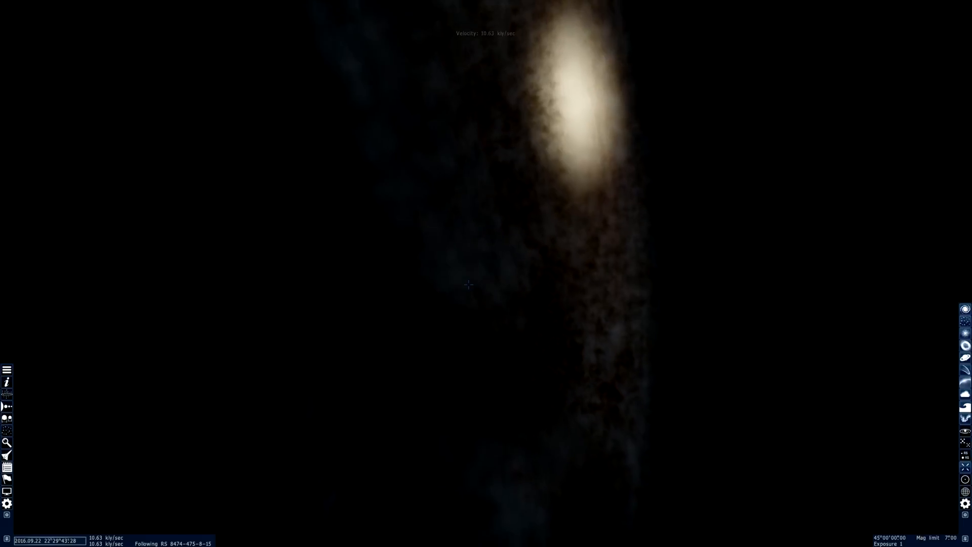
scroll(468, 284, up, 2)
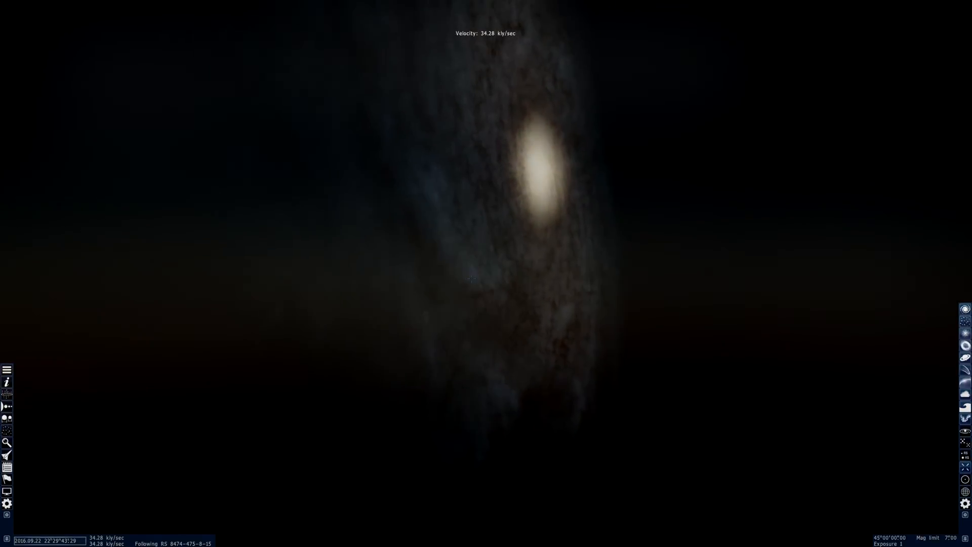
scroll(447, 227, up, 3)
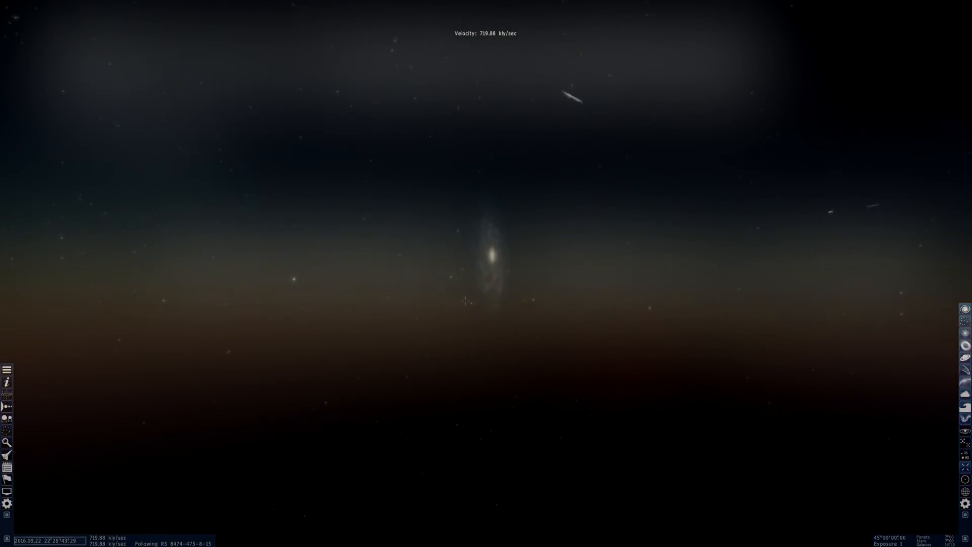